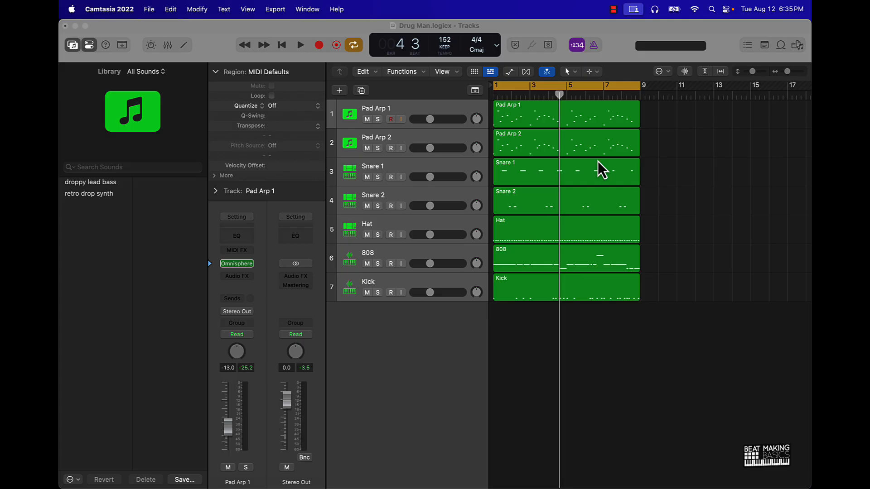
# Play the eight-bar loop with all seven tracks audible and stop playback
pyautogui.click(696, 184)
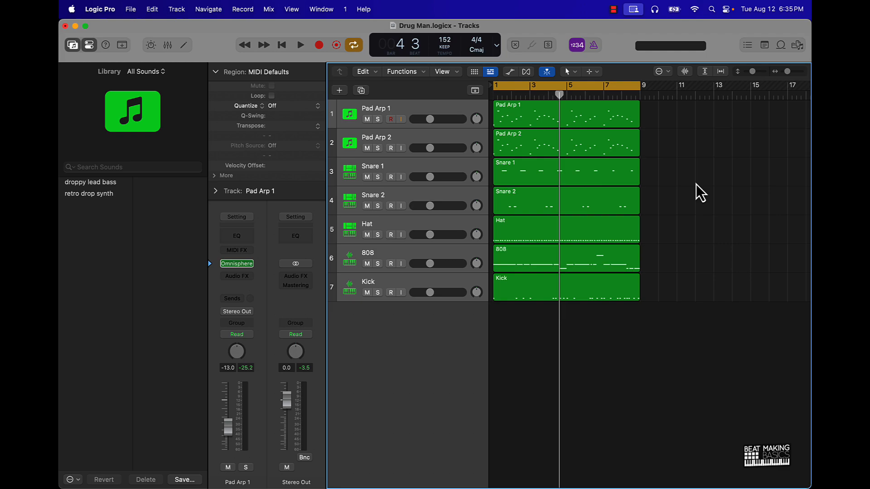
pyautogui.press('space')
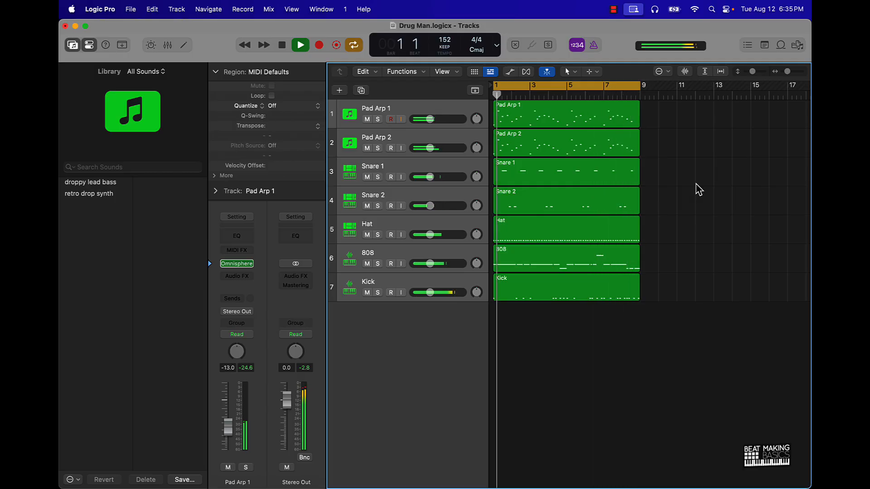
pyautogui.press('space')
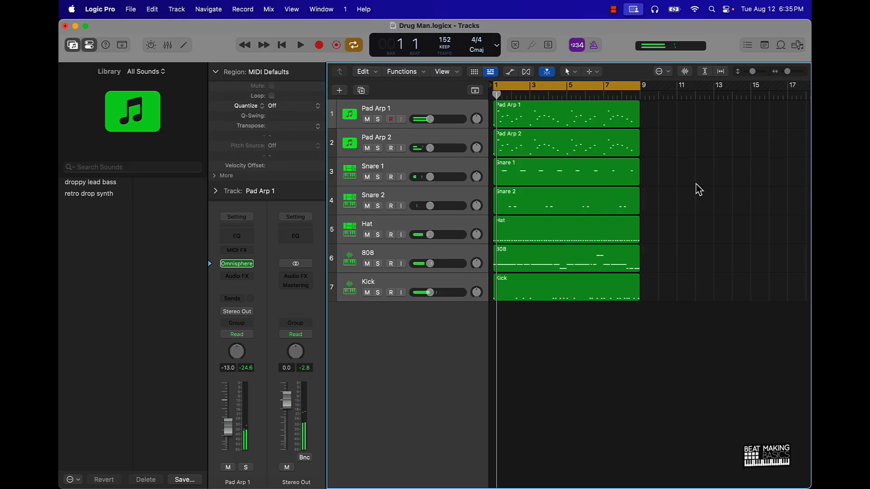
# Mute all seven tracks at once and unmute them again
pyautogui.scroll(-3, 697, 184)
pyautogui.scroll(-2, 696, 183)
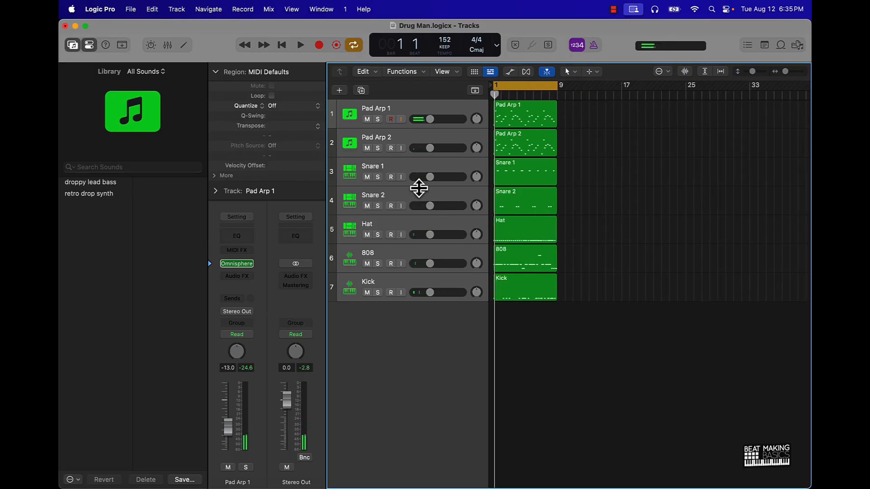
pyautogui.keyDown('alt'); pyautogui.click(367, 119); pyautogui.keyUp('alt')
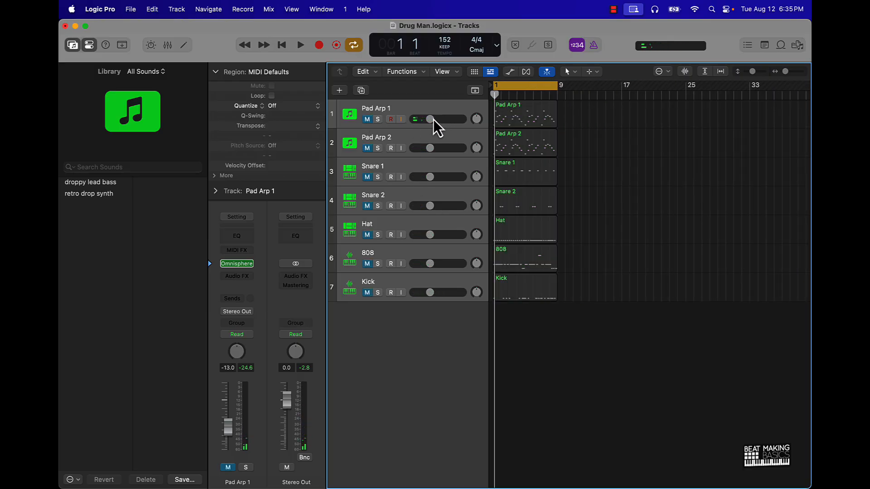
pyautogui.scroll(-3, 570, 172)
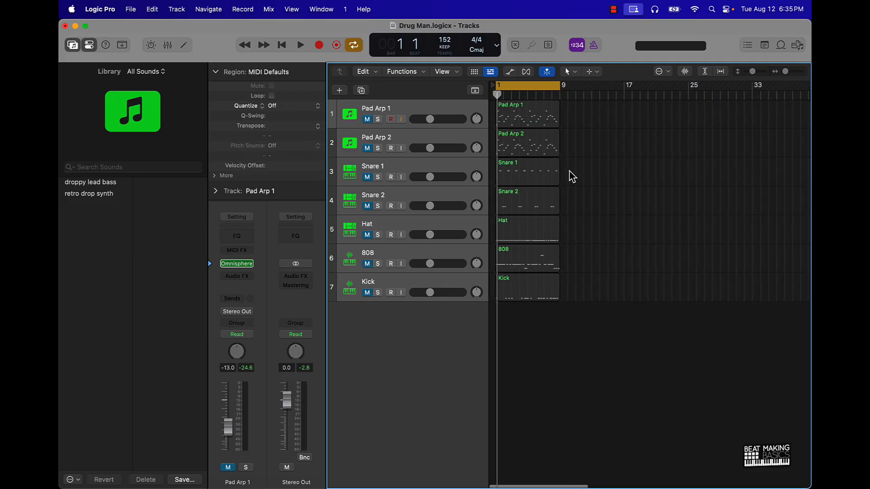
pyautogui.scroll(-1, 571, 171)
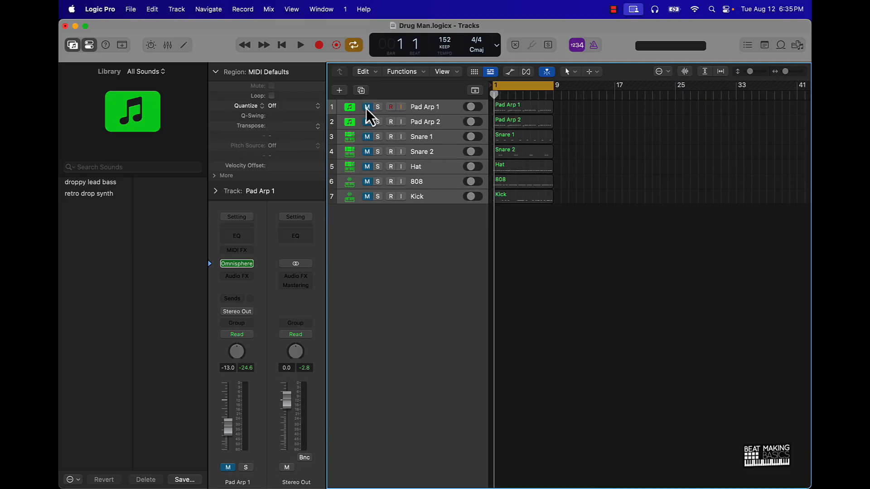
pyautogui.moveTo(367, 108); pyautogui.dragTo(366, 196)
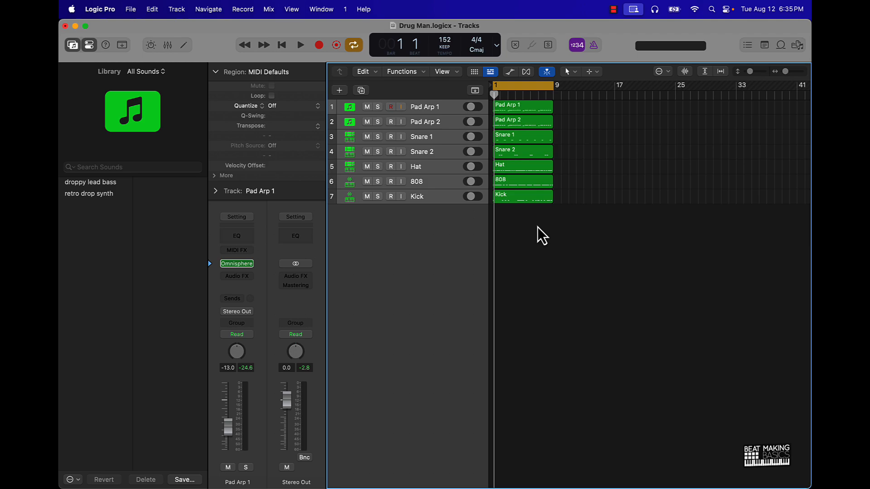
# Select the eight-bar regions on all seven tracks and repeat them back to back up to bar 81
pyautogui.moveTo(537, 227); pyautogui.dragTo(535, 97)
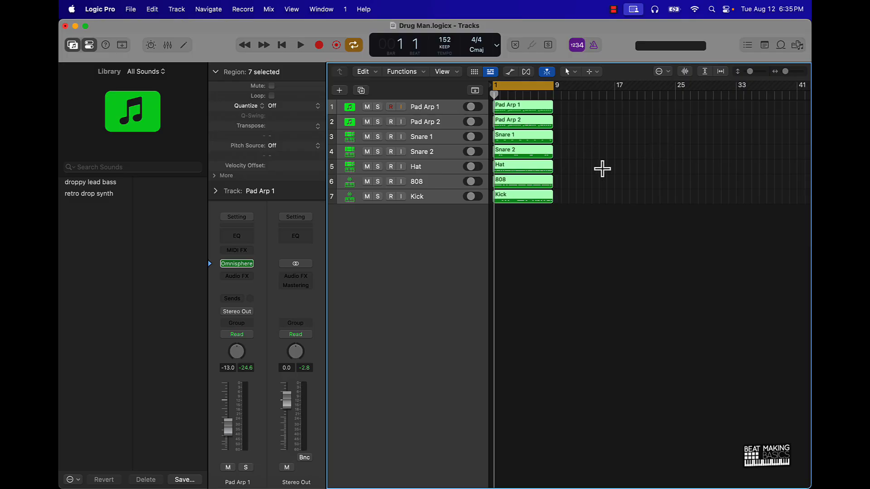
pyautogui.press('super+r')
pyautogui.press('super+r')
pyautogui.press('super+r')
pyautogui.press('super+r')
pyautogui.press('super+r')
pyautogui.press('super+r')
pyautogui.press('super+r')
pyautogui.press('super+r')
pyautogui.press('super+r')
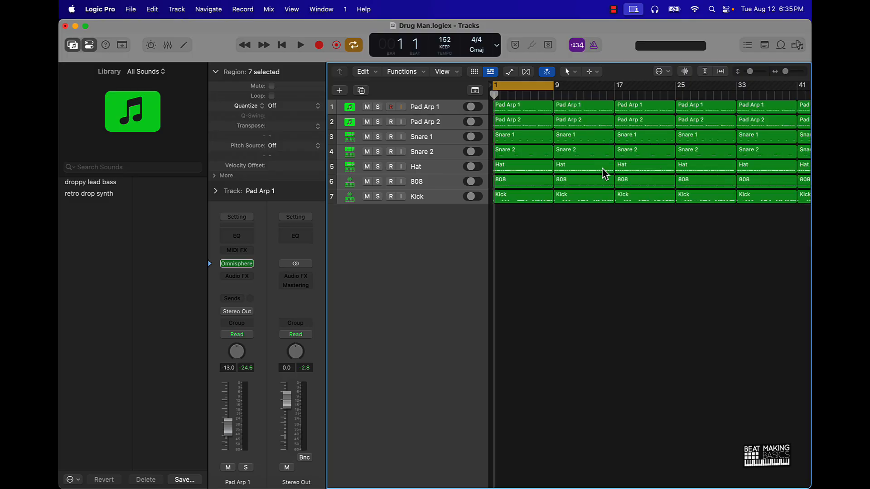
pyautogui.scroll(-5, 603, 169)
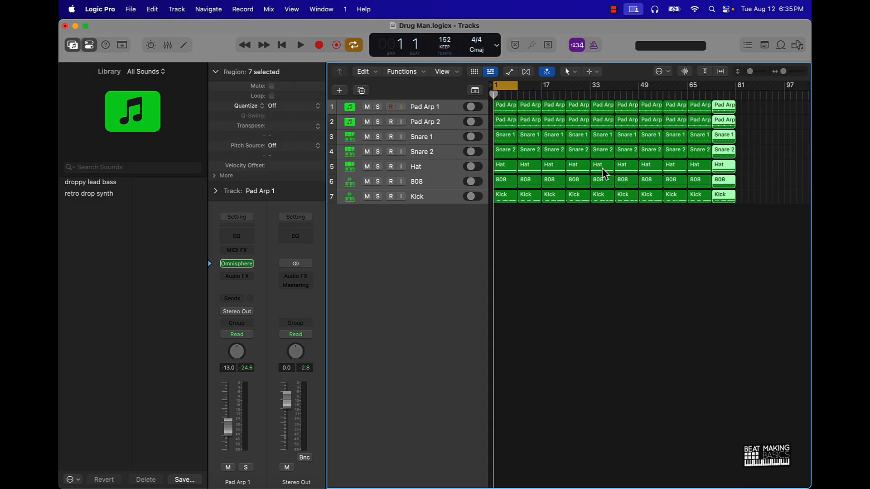
# Pull the end-of-project marker back to just after the last regions and turn off cycle mode
pyautogui.click(618, 258)
pyautogui.hscroll(5, 733, 128)
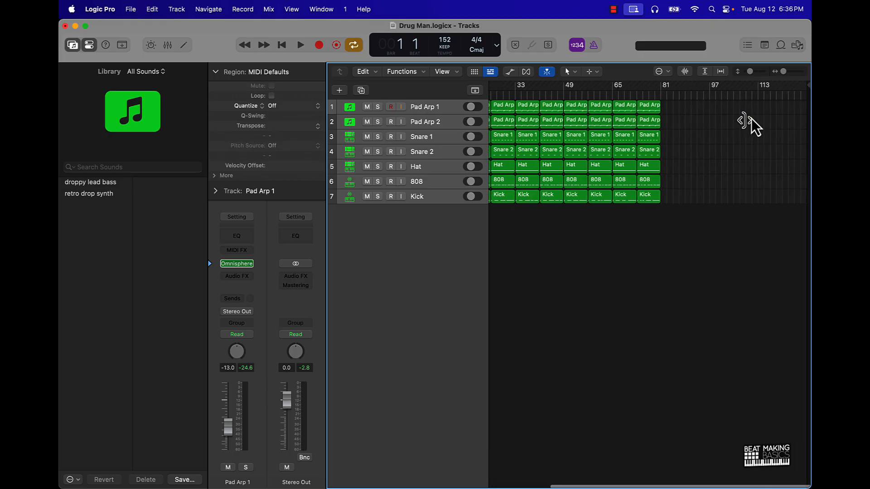
pyautogui.moveTo(808, 93); pyautogui.dragTo(665, 142)
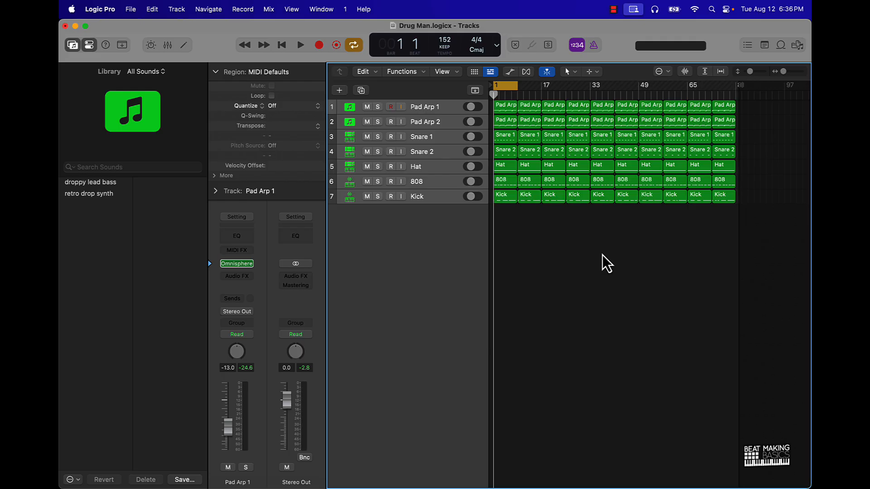
pyautogui.click(507, 88)
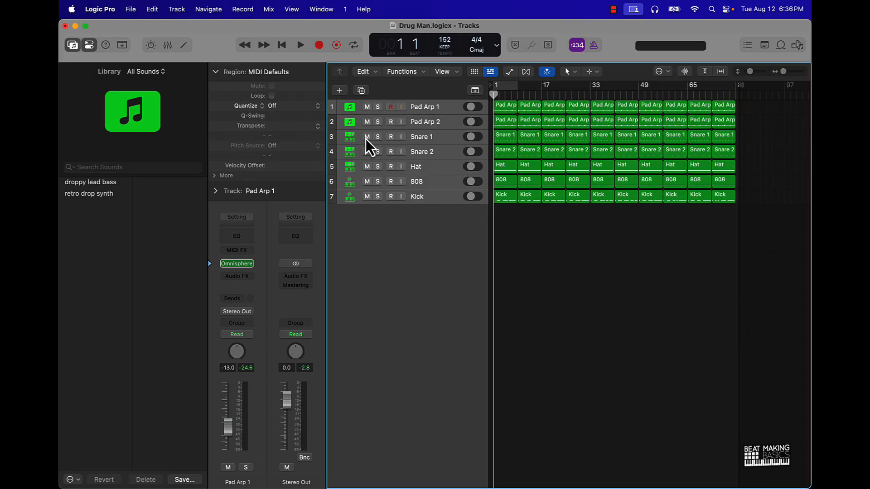
pyautogui.moveTo(366, 137); pyautogui.dragTo(371, 200)
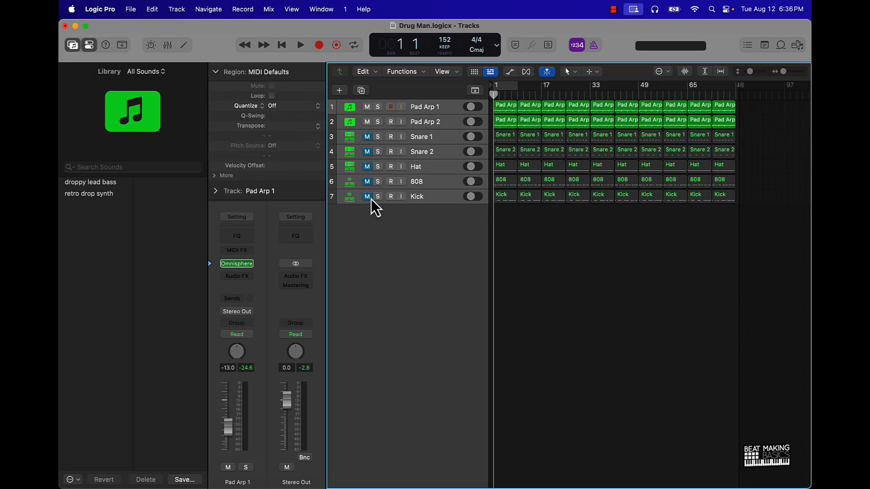
pyautogui.click(366, 121)
pyautogui.click(368, 109)
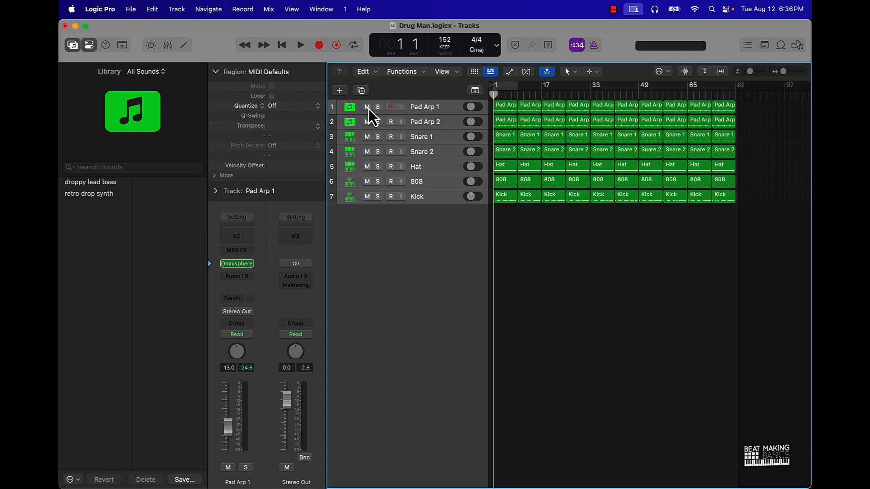
# Select only the Pad Arp 1 track and mute Snare 1, Snare 2, Hat, 808 and Kick, leaving both Pad Arp tracks audible
pyautogui.click(357, 109)
pyautogui.moveTo(367, 126); pyautogui.dragTo(366, 202)
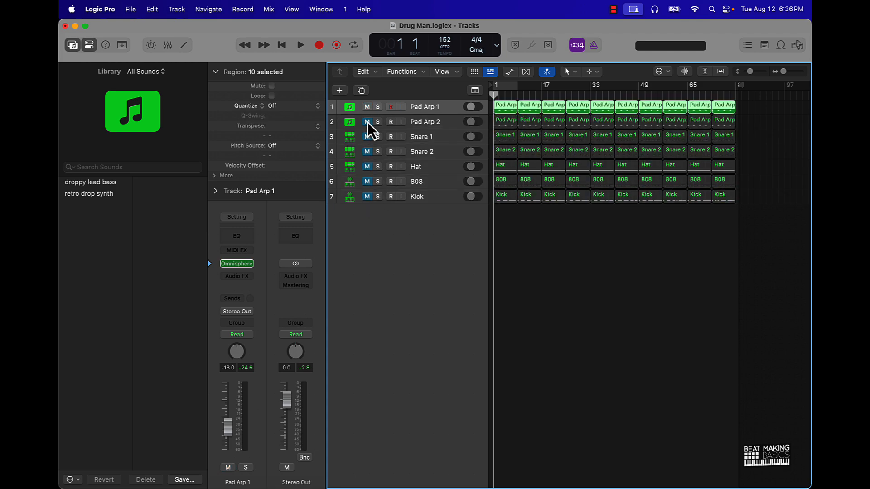
pyautogui.moveTo(368, 122); pyautogui.dragTo(371, 199)
pyautogui.moveTo(367, 123); pyautogui.dragTo(366, 202)
pyautogui.click(368, 122)
pyautogui.click(368, 122)
pyautogui.click(368, 123)
# Try muting and deleting the first Pad Arp 2 region, and undo the deletion
pyautogui.click(501, 124)
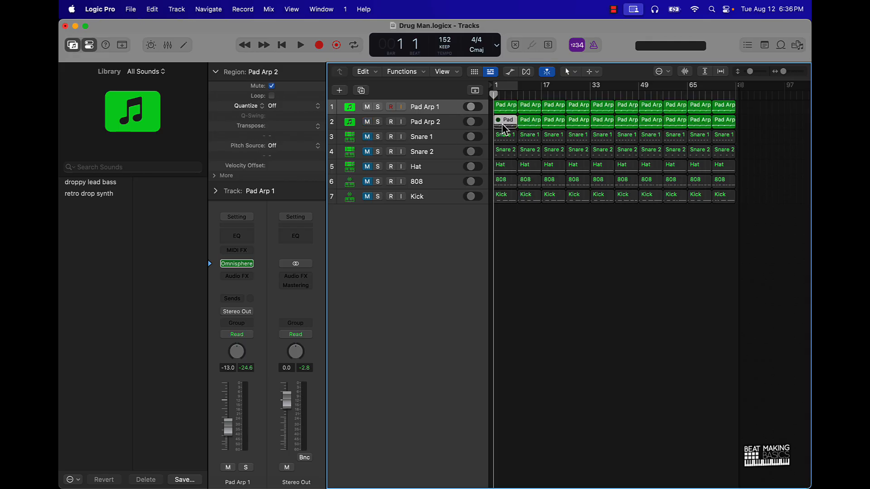
pyautogui.press('m')
pyautogui.press('Delete')
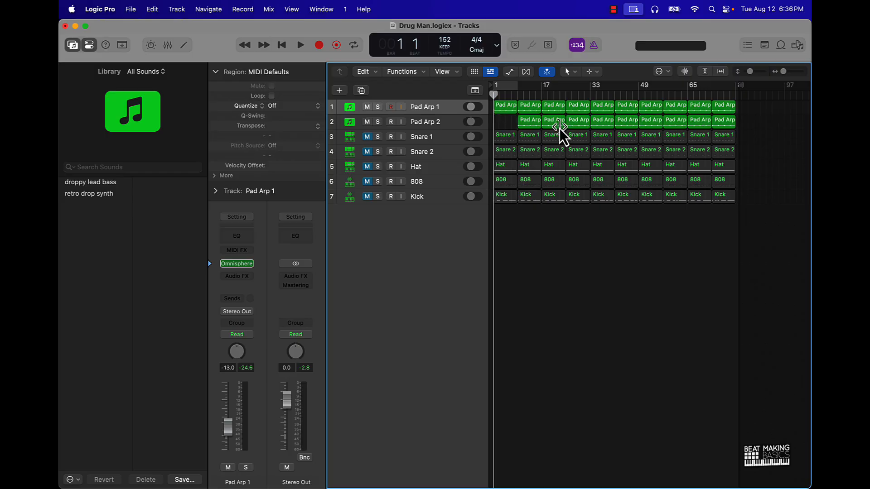
pyautogui.press('super+z')
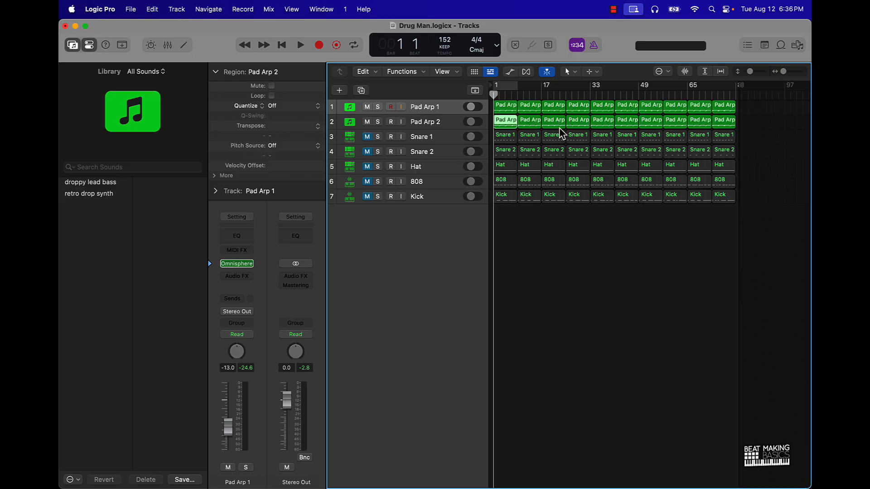
pyautogui.click(556, 219)
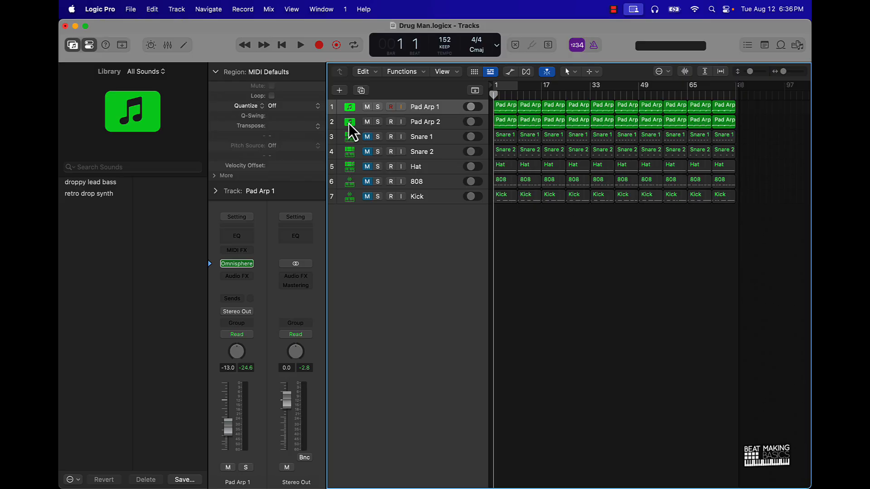
# Mute the Pad Arp 2 track and play Pad Arp 1 alone from the start of the arrangement
pyautogui.click(367, 121)
pyautogui.press('space')
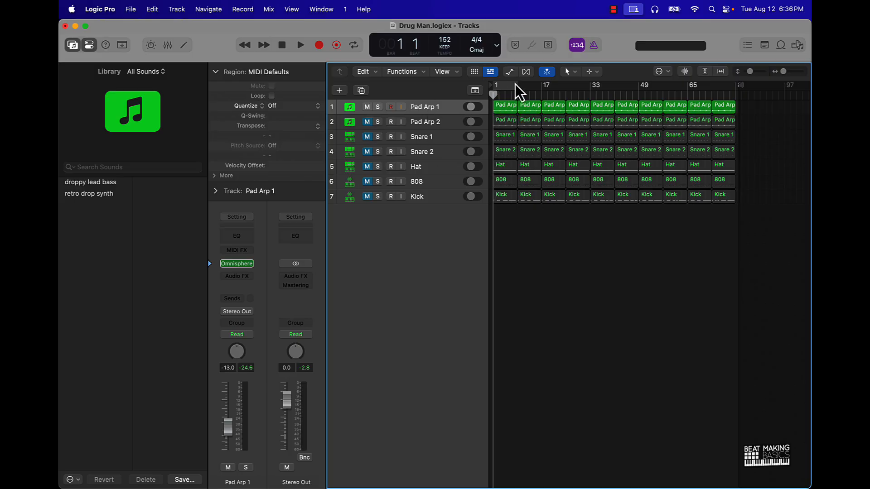
pyautogui.press('super+Right')
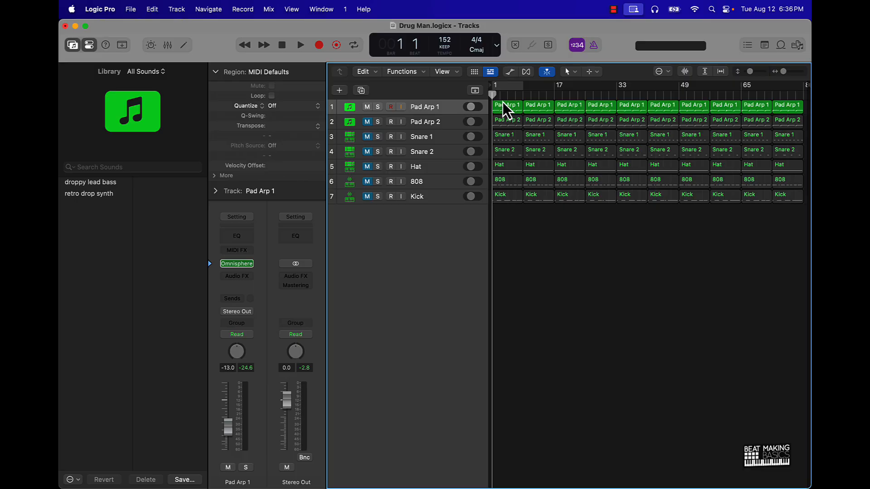
pyautogui.press('space')
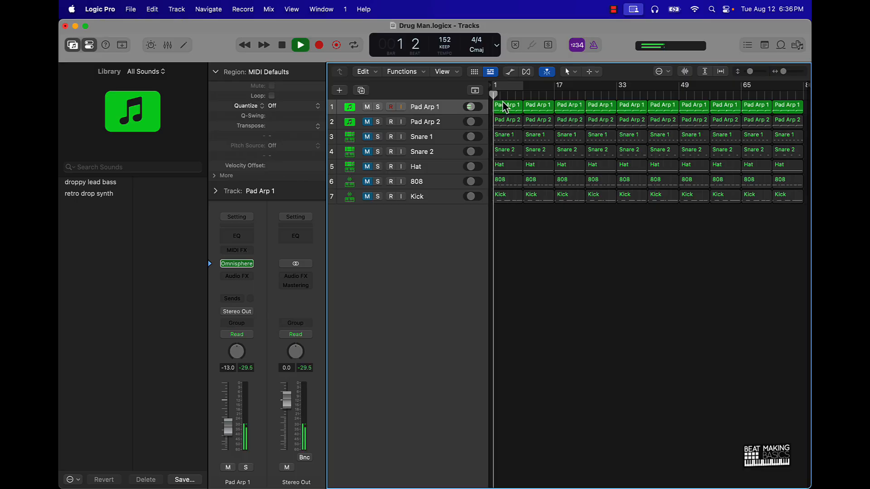
pyautogui.press('super+Left')
pyautogui.scroll(5, 504, 105)
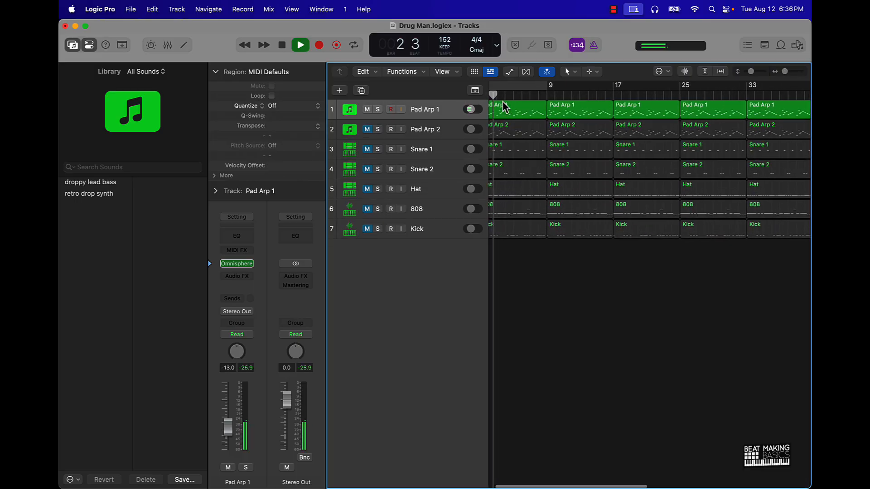
pyautogui.scroll(-5, 504, 105)
pyautogui.scroll(1, 504, 102)
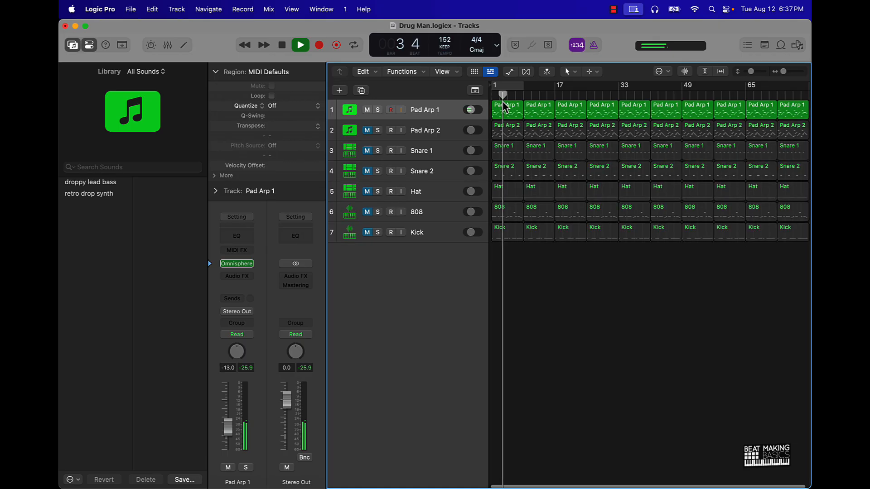
# Unmute Pad Arp 2 and play both Pad Arp tracks together from the beginning
pyautogui.click(366, 130)
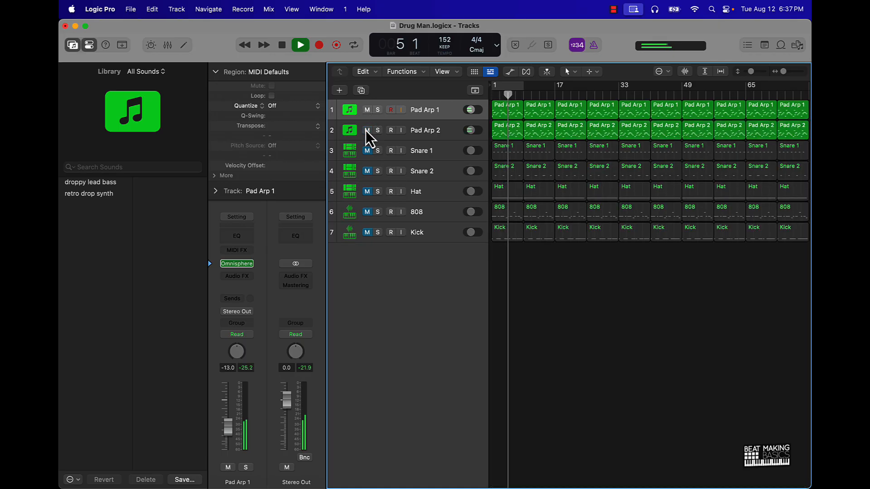
pyautogui.press('Return')
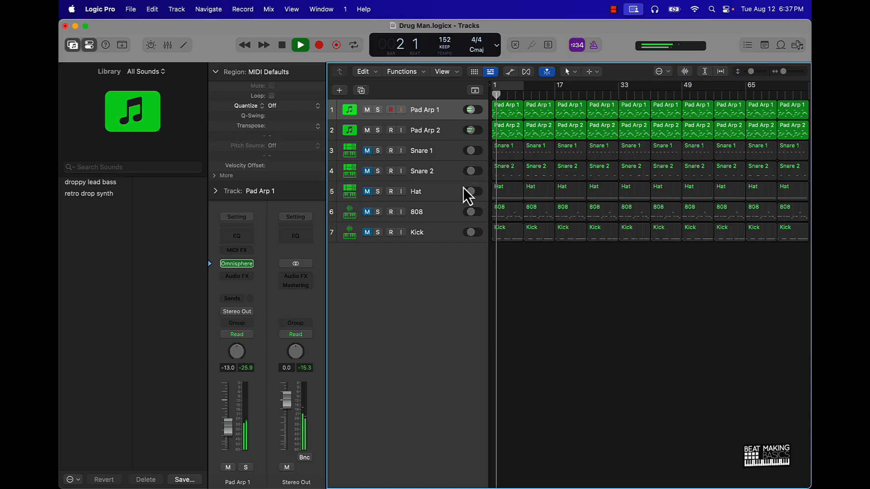
pyautogui.press('space')
# Mute Pad Arp 1 and play Pad Arp 2 alone from the beginning, stopping playback after a few beats
pyautogui.click(366, 110)
pyautogui.press('space')
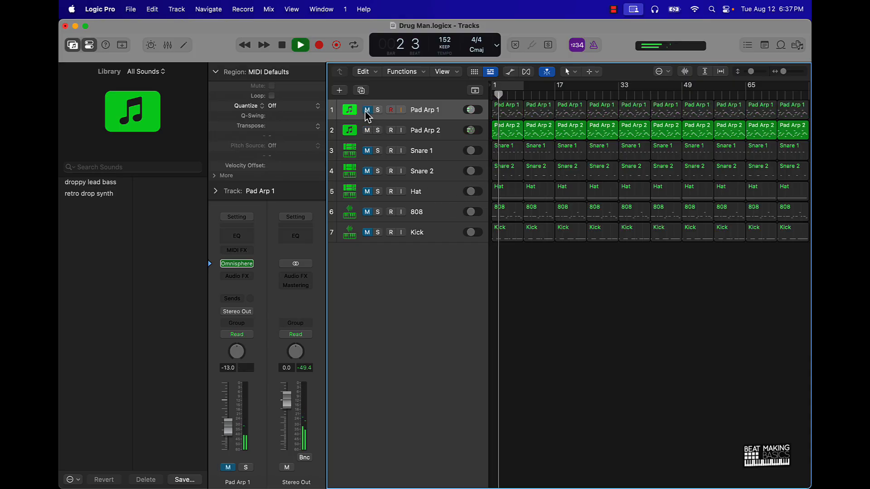
pyautogui.press('Return')
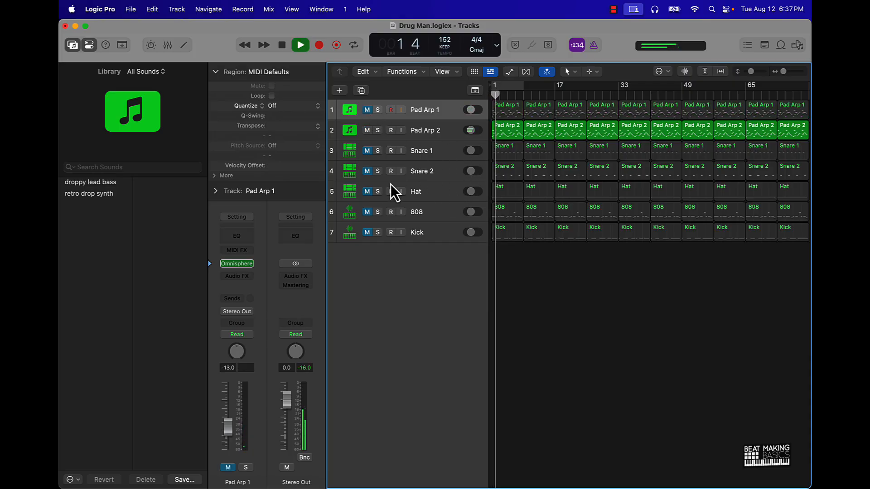
pyautogui.press('space')
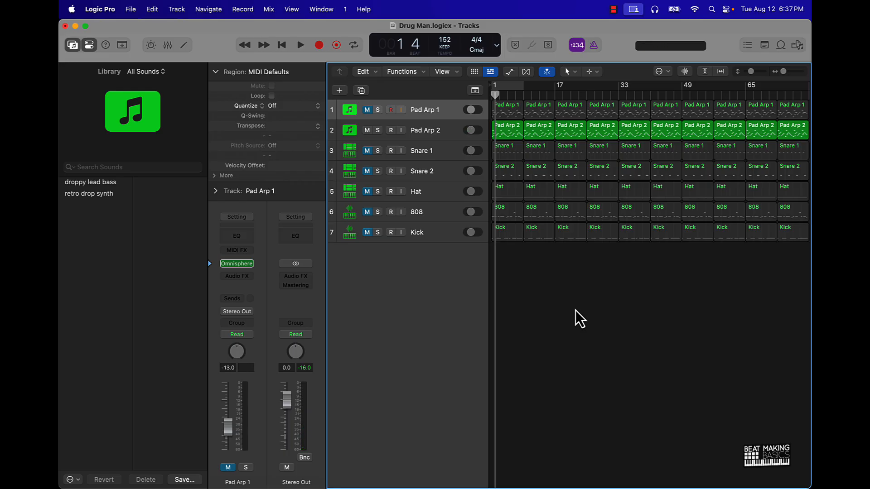
# Unmute the 808 track and play it together with Pad Arp 2 from bar 1, stopping around bar 3
pyautogui.click(368, 213)
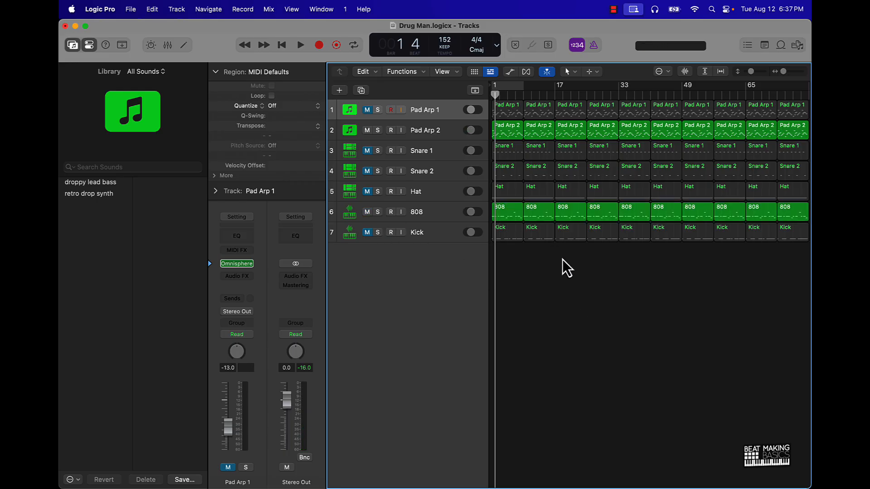
pyautogui.press('Return')
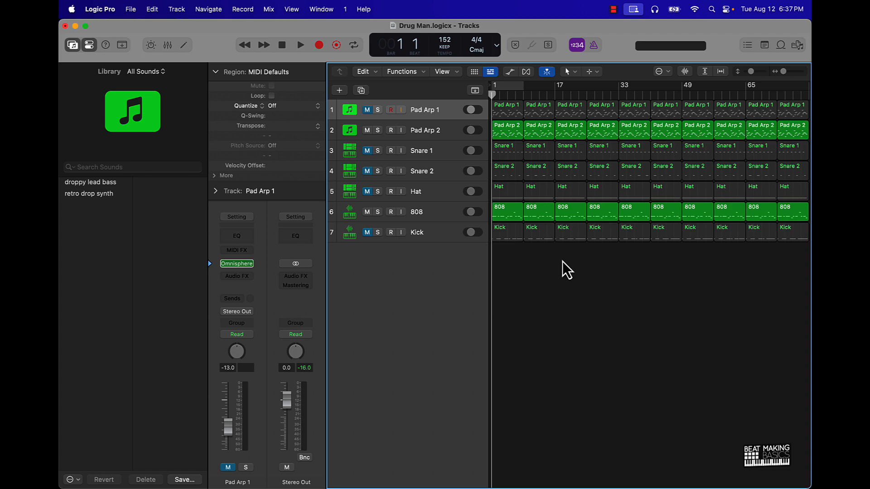
pyautogui.press('space')
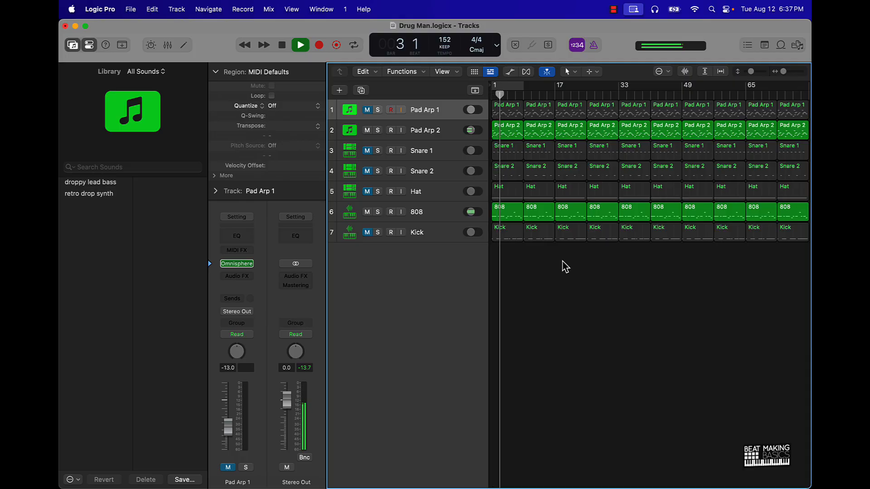
pyautogui.press('space')
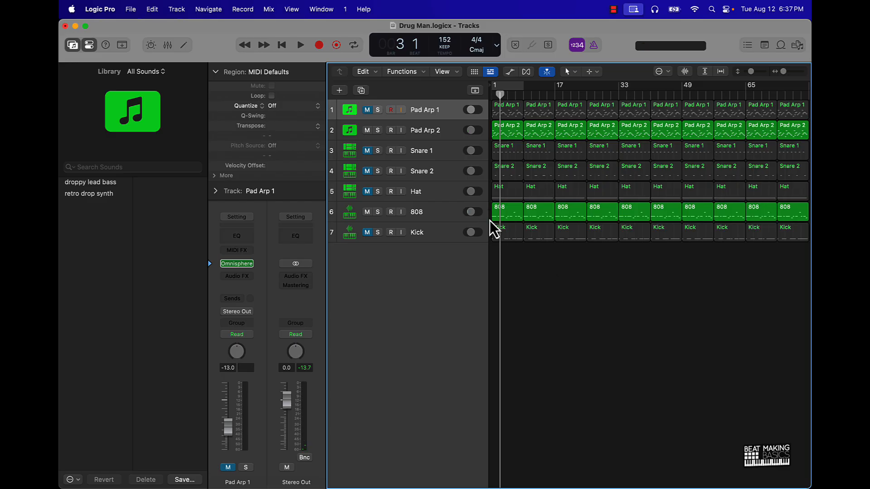
# Mute the opening eight-bar regions of Pad Arp 1, Snare 1, Snare 2, Hat and Kick
pyautogui.click(507, 237)
pyautogui.keyDown('shift'); pyautogui.click(508, 194); pyautogui.keyUp('shift')
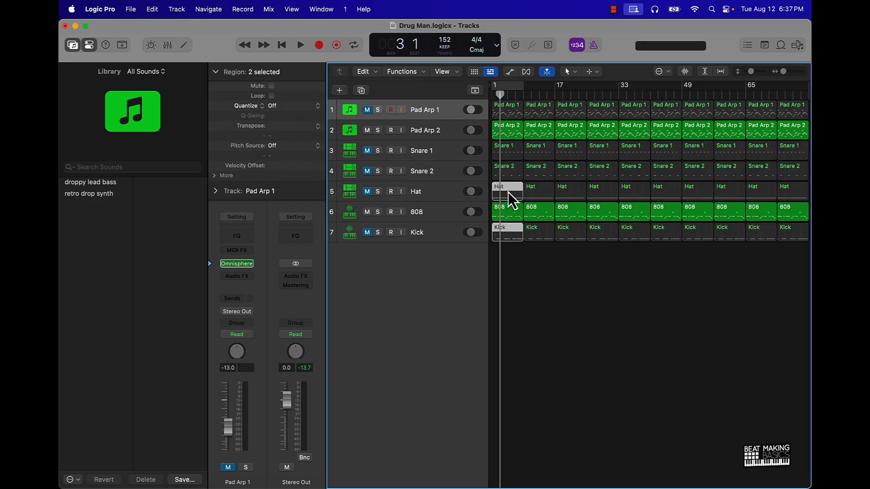
pyautogui.keyDown('shift'); pyautogui.click(510, 112); pyautogui.keyUp('shift')
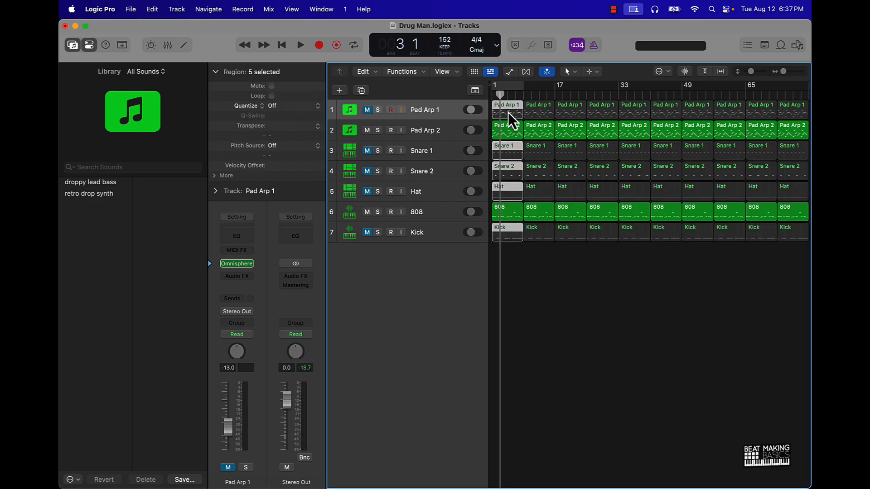
pyautogui.hotkey('ctrl', 'm')
pyautogui.click(535, 278)
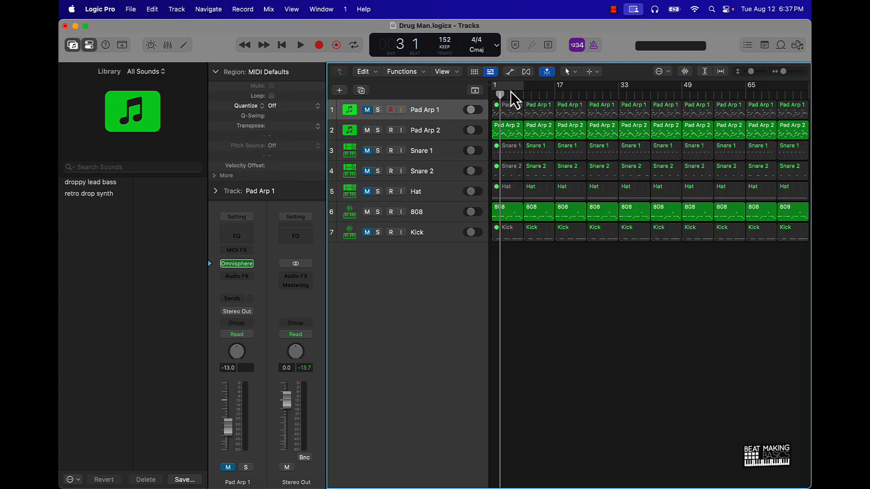
# Move the cycle range to bars 9–17 and unmute all the muted tracks
pyautogui.moveTo(507, 87); pyautogui.dragTo(544, 87)
pyautogui.moveTo(365, 109); pyautogui.dragTo(363, 244)
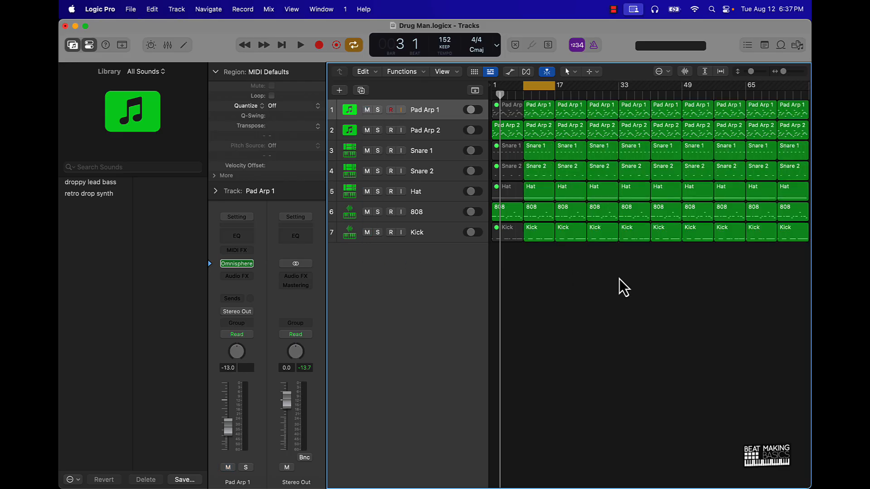
# Open Pad Arp 1's Omnisphere instrument, audition patches after Ambient Space Piano, and load Analog Shapeshifting Pad
pyautogui.click(442, 110)
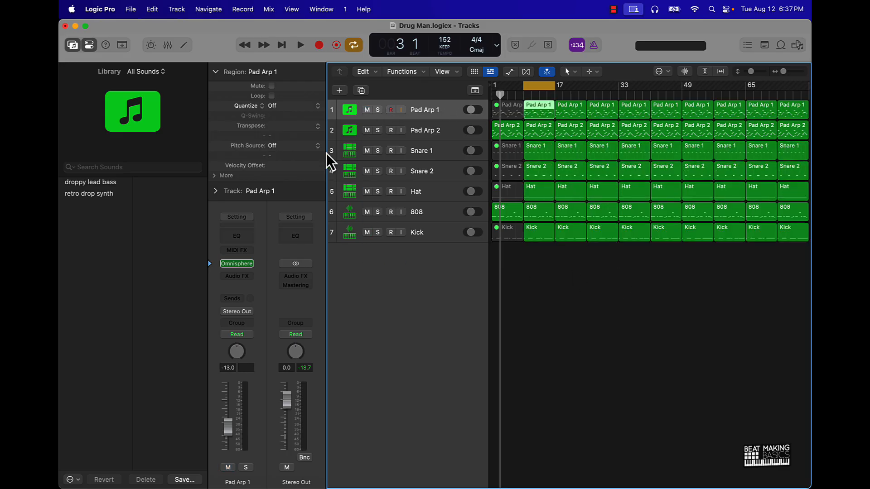
pyautogui.click(240, 265)
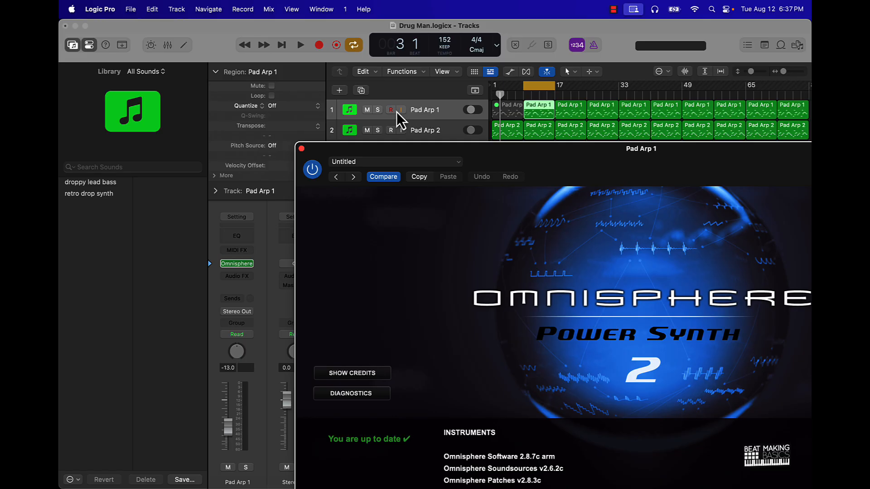
pyautogui.click(617, 302)
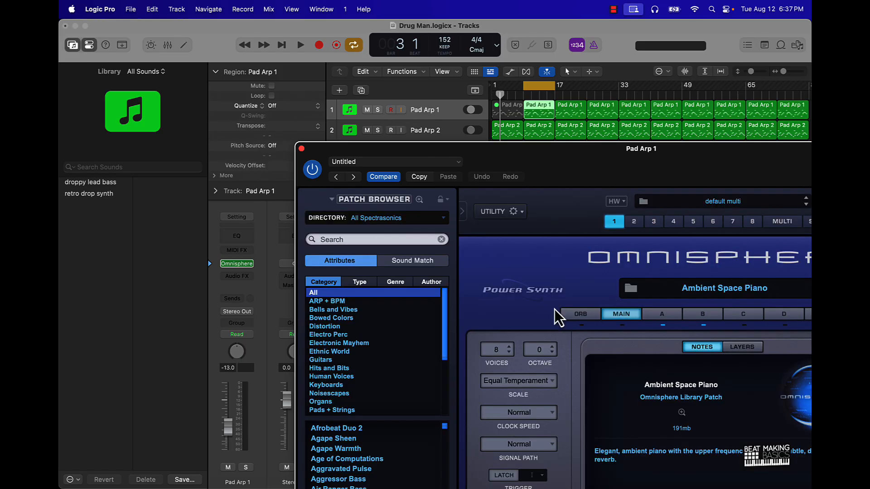
pyautogui.moveTo(540, 153); pyautogui.dragTo(550, 37)
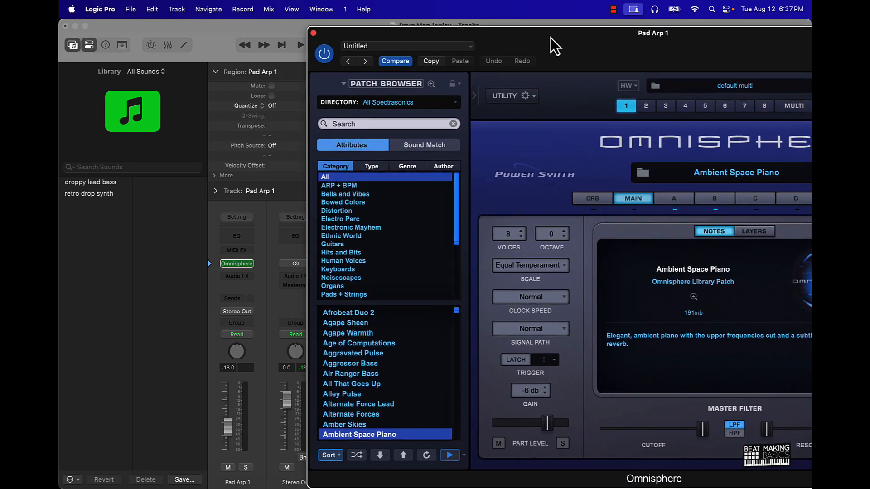
pyautogui.scroll(-2, 368, 388)
pyautogui.scroll(-1, 368, 388)
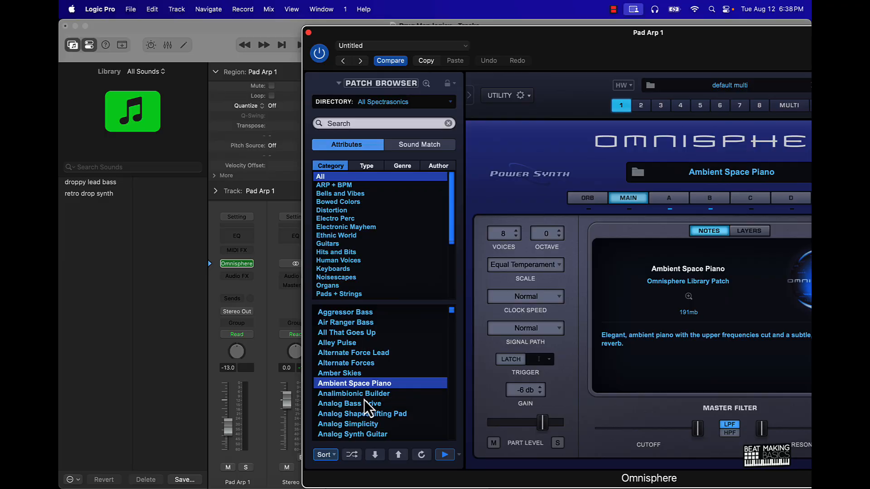
pyautogui.click(363, 397)
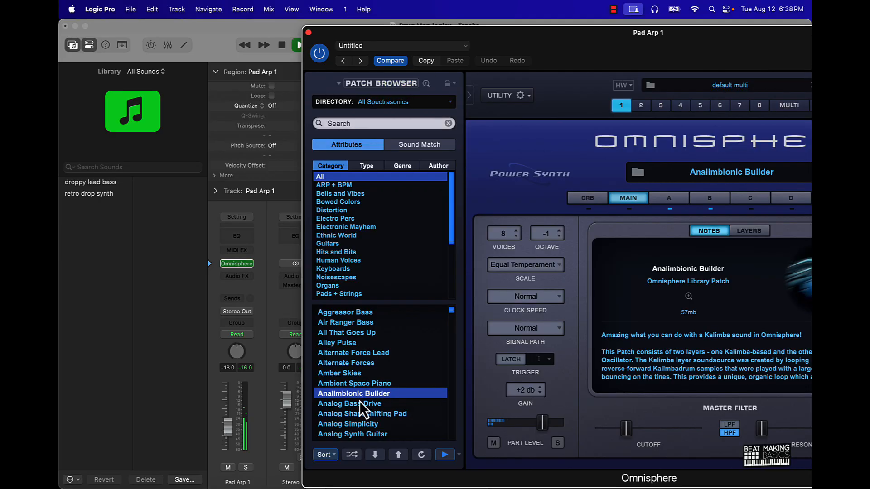
pyautogui.click(358, 405)
pyautogui.click(357, 413)
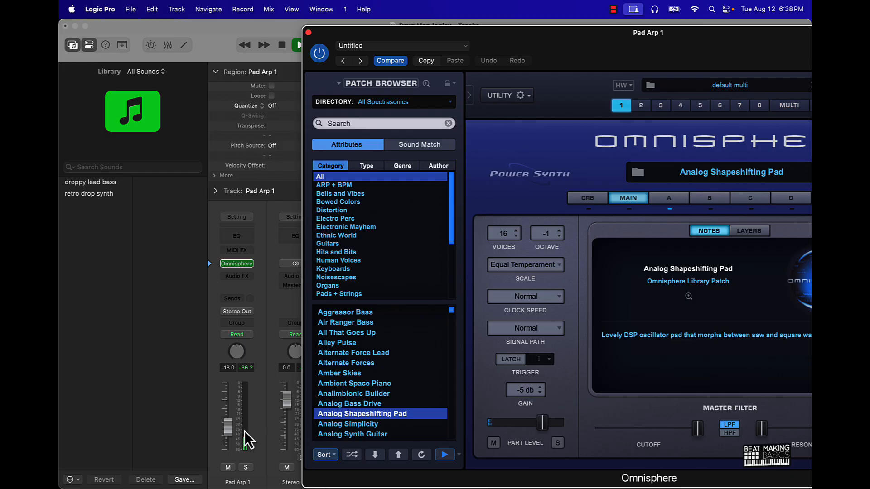
# Close the Omnisphere window, raise the Pad Arp 1 volume to -7.6 dB, and stop playback
pyautogui.click(308, 33)
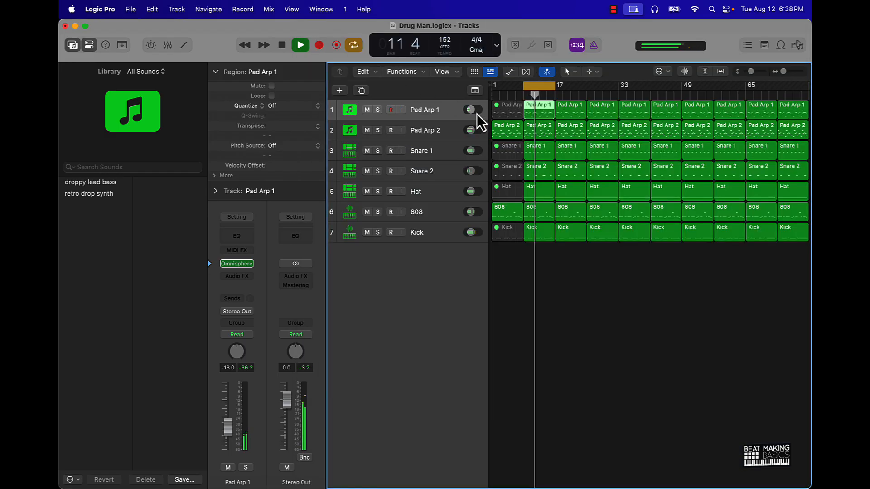
pyautogui.moveTo(471, 110)
pyautogui.mouseDown()
pyautogui.moveTo(476, 100)
pyautogui.moveTo(486, 110)
pyautogui.mouseUp()
pyautogui.press('space')
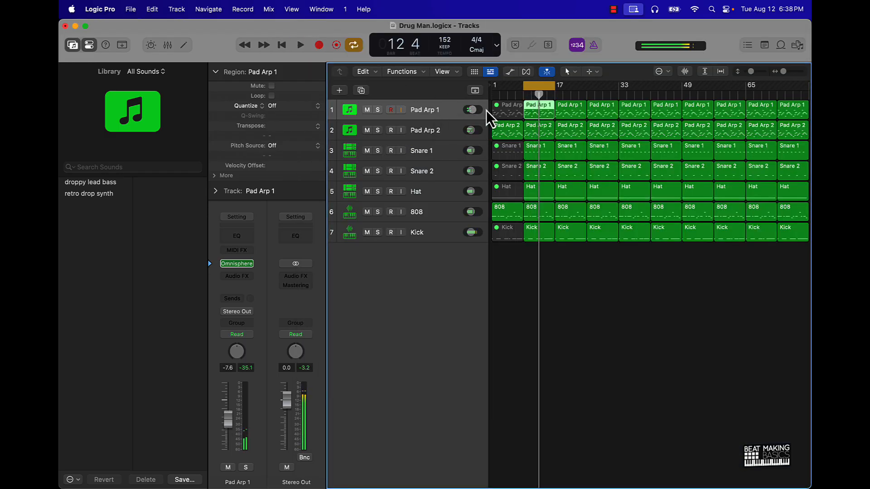
pyautogui.click(580, 292)
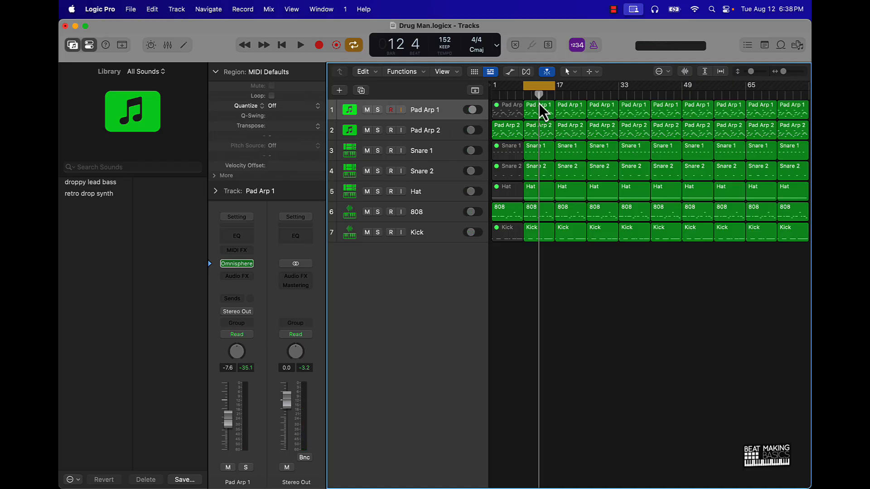
# Turn off cycle mode and play the arrangement from bar 1 into the full section at bar 9
pyautogui.click(534, 88)
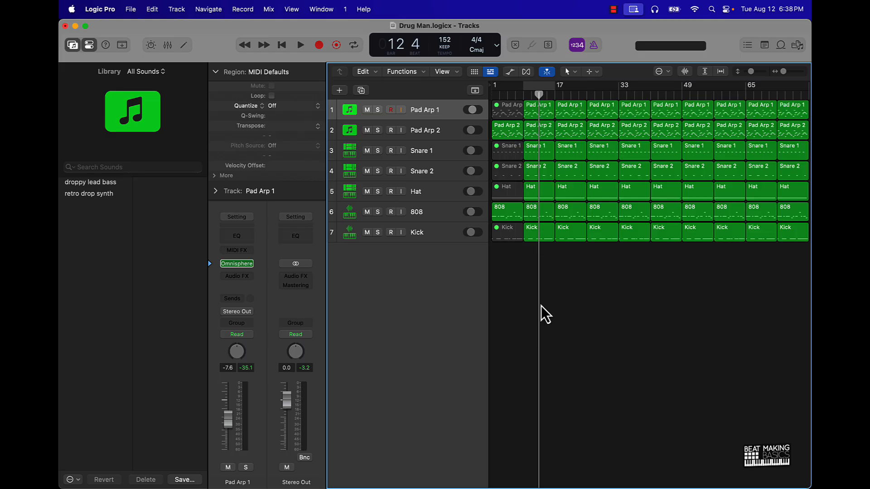
pyautogui.press('Return')
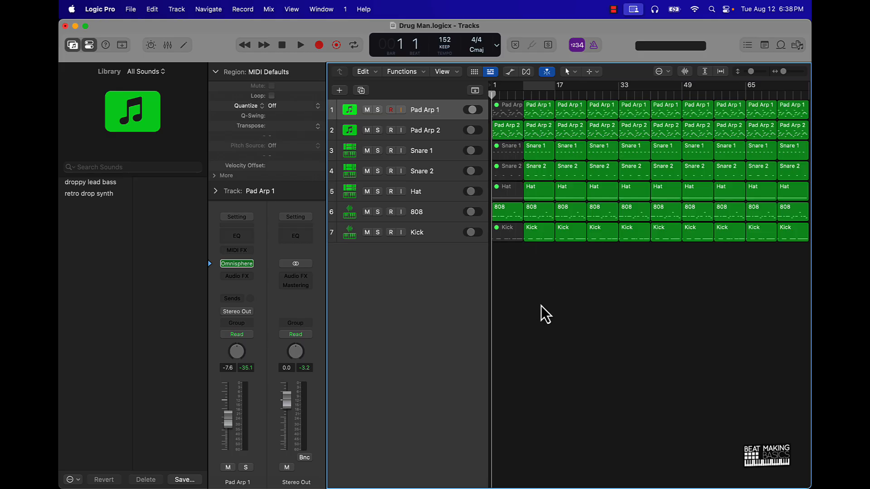
pyautogui.press('space')
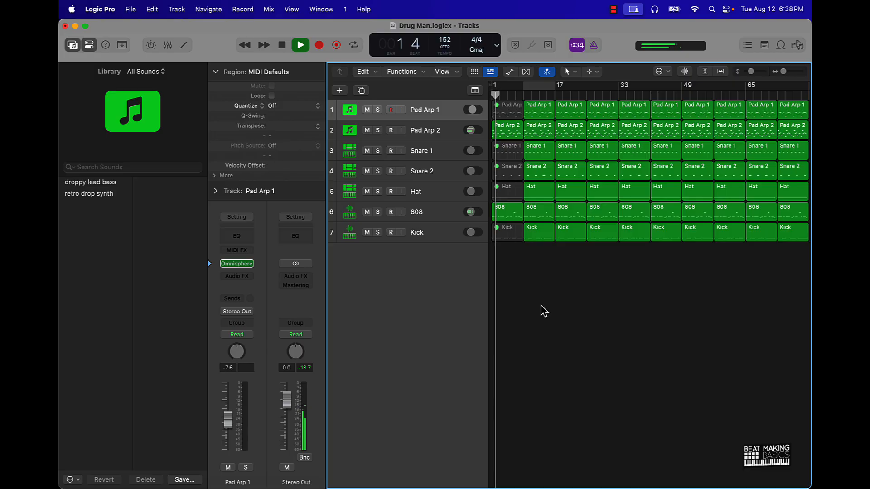
pyautogui.scroll(5, 544, 312)
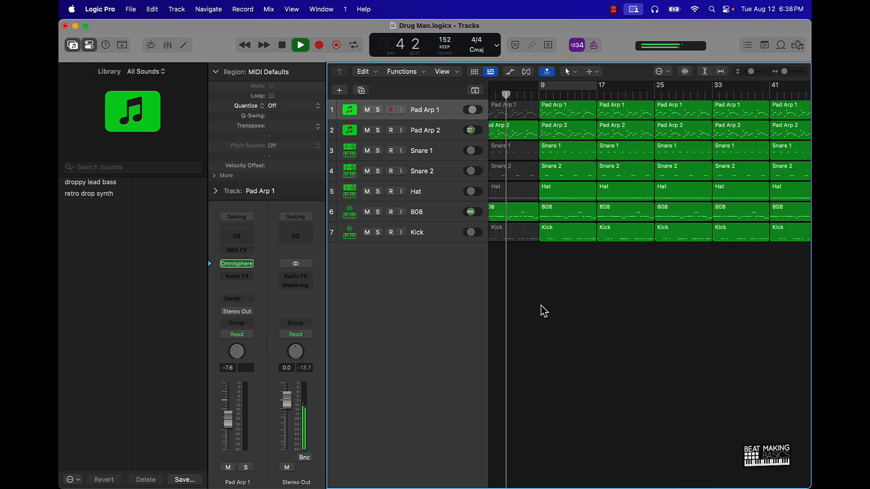
pyautogui.click(513, 170)
pyautogui.click(509, 150)
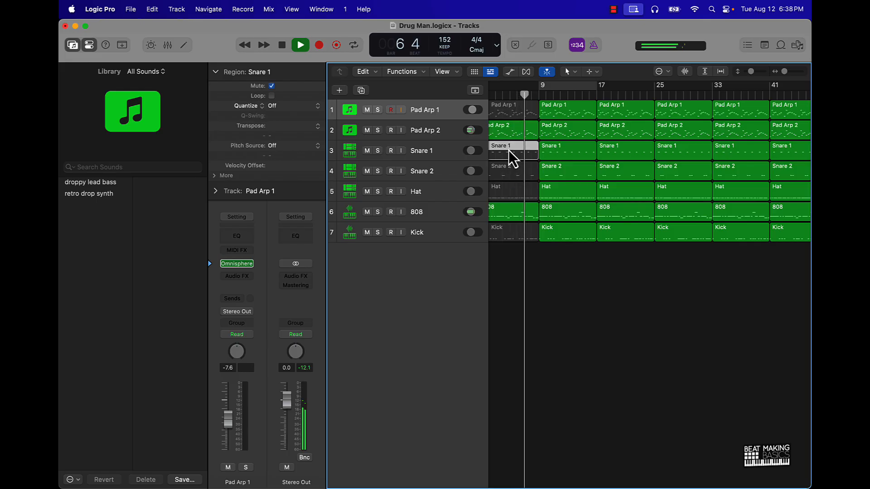
pyautogui.click(583, 293)
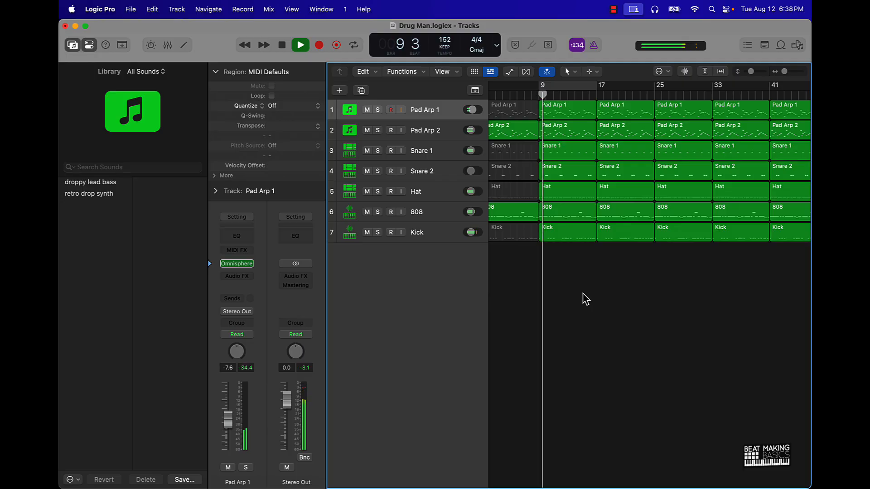
# Lower the Pad Arp 1 volume to -10.8 dB and raise the Snare 1 and 808 volumes during playback
pyautogui.click(475, 132)
pyautogui.click(473, 110)
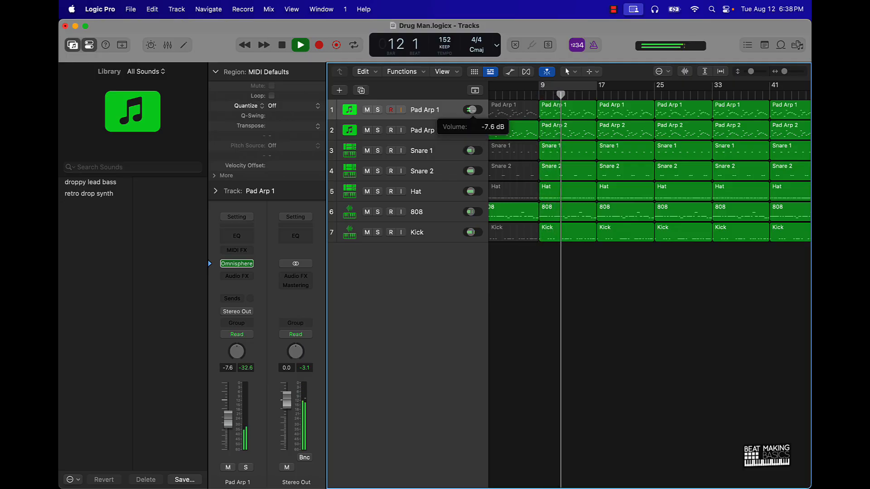
pyautogui.moveTo(474, 111); pyautogui.dragTo(469, 110)
pyautogui.moveTo(470, 151); pyautogui.dragTo(483, 148)
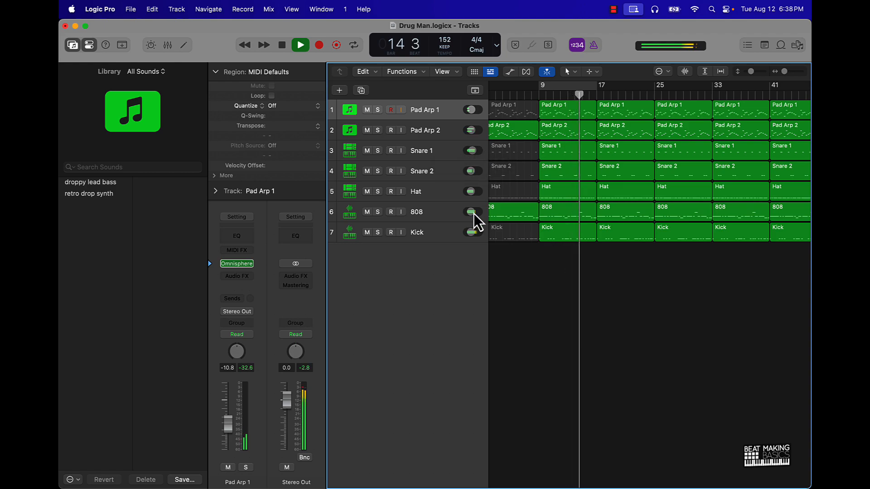
pyautogui.moveTo(474, 214); pyautogui.dragTo(475, 214)
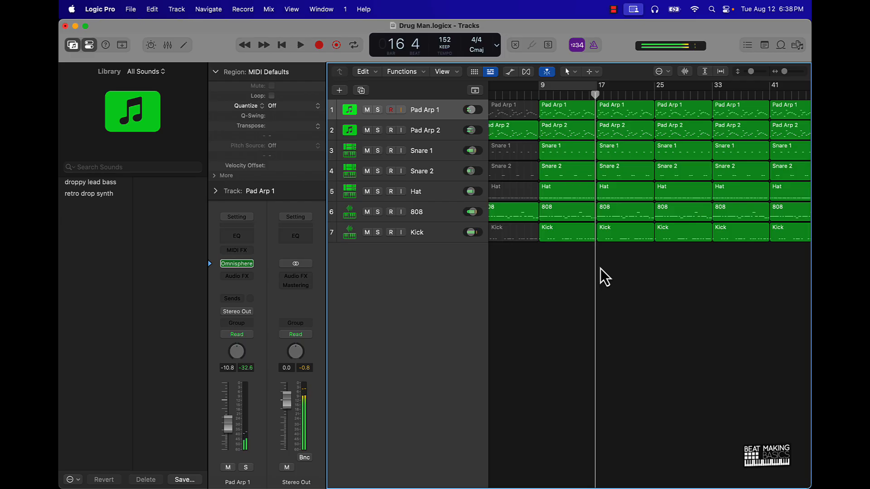
# Turn on cycle mode and shift the cycle range to the next section, bars 17–25
pyautogui.click(564, 84)
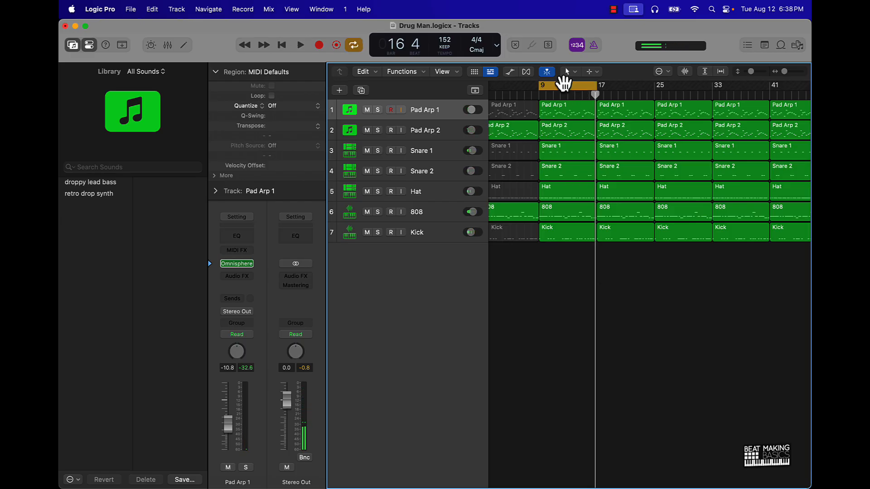
pyautogui.moveTo(561, 83); pyautogui.dragTo(615, 91)
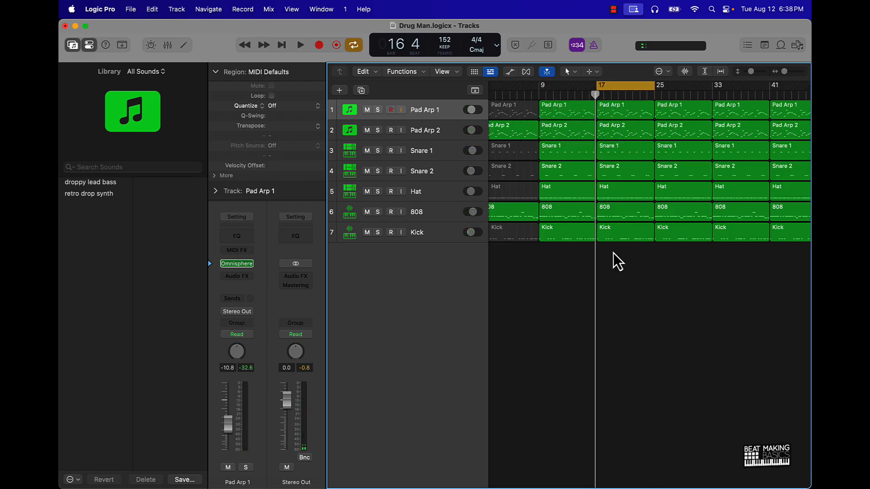
pyautogui.hscroll(10, 614, 254)
pyautogui.hscroll(-3, 616, 259)
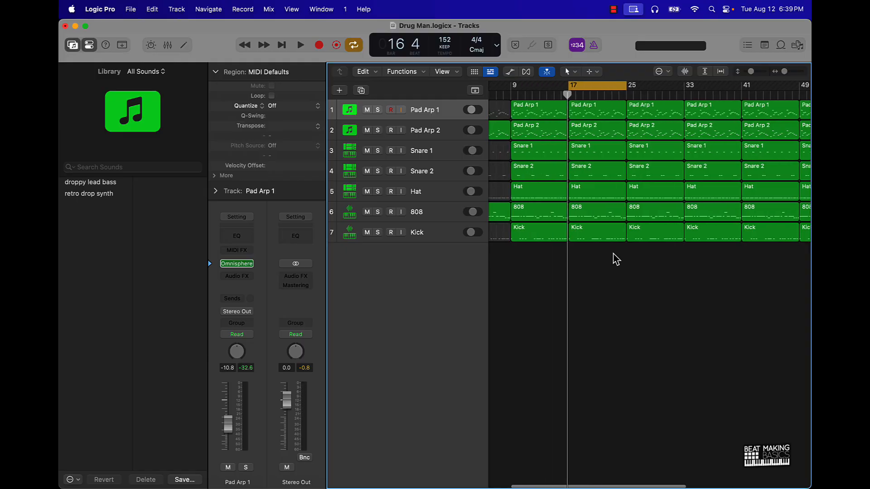
# Mute the Pad Arp 2 region at bar 17 and the Pad Arp 1 region at bar 25
pyautogui.click(598, 132)
pyautogui.hotkey('ctrl', 'm')
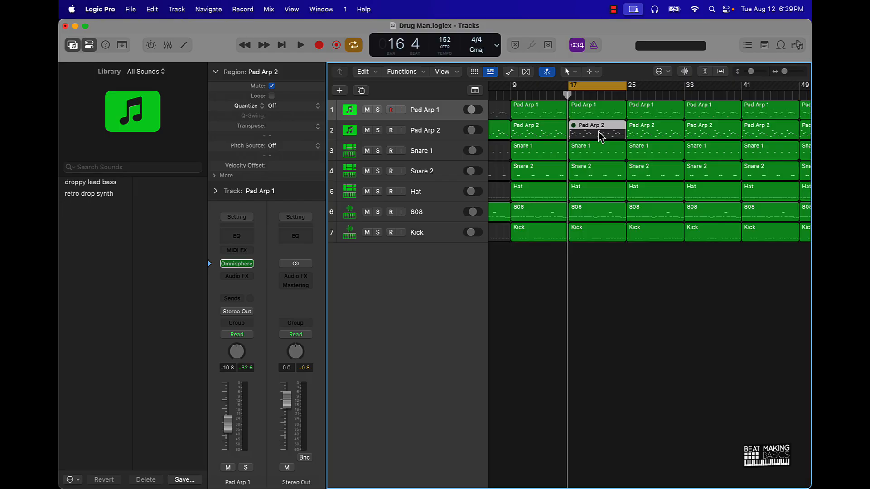
pyautogui.click(643, 115)
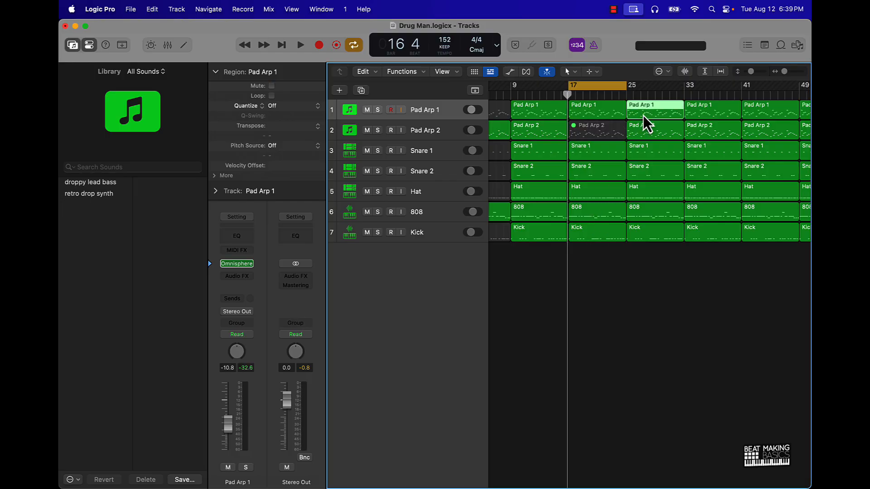
pyautogui.hotkey('ctrl', 'm')
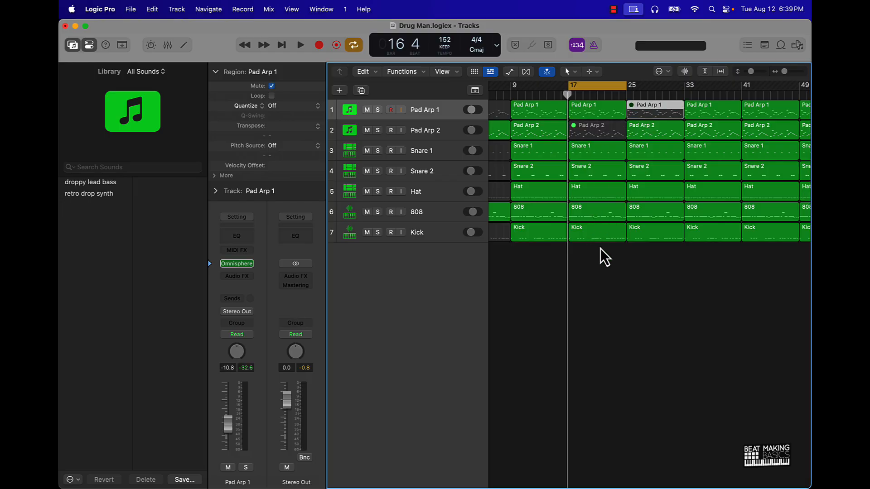
# Mute the Kick region that starts at bar 17
pyautogui.click(599, 237)
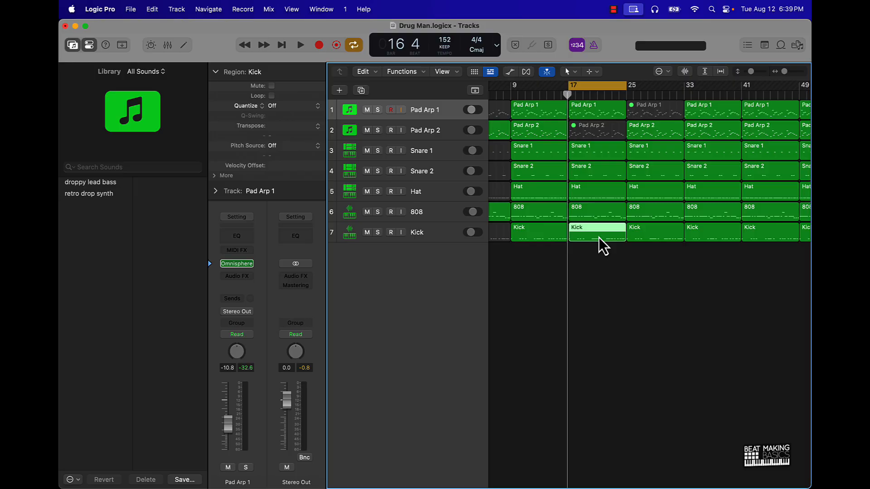
pyautogui.hotkey('ctrl', 'm')
pyautogui.click(616, 249)
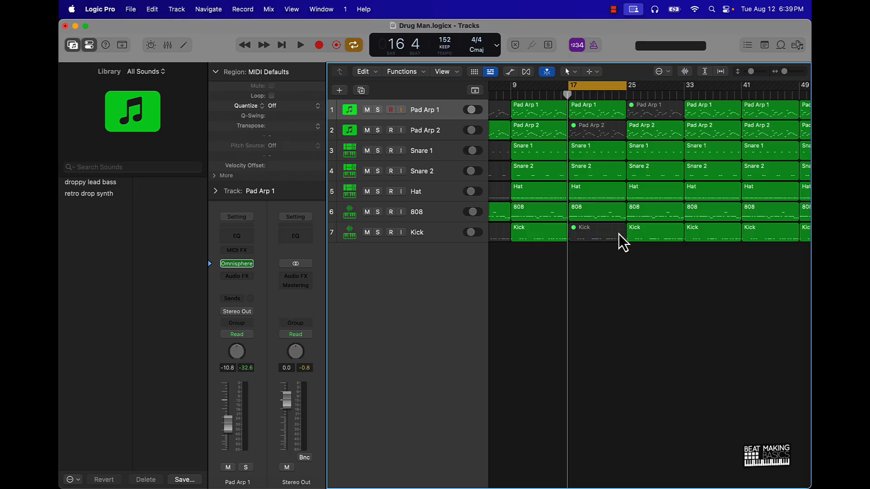
# Play the arrangement from bar 1, raise Pad Arp 1 to -7.2 dB, and widen the track headers to fine-tune the 808 volume
pyautogui.press('Return')
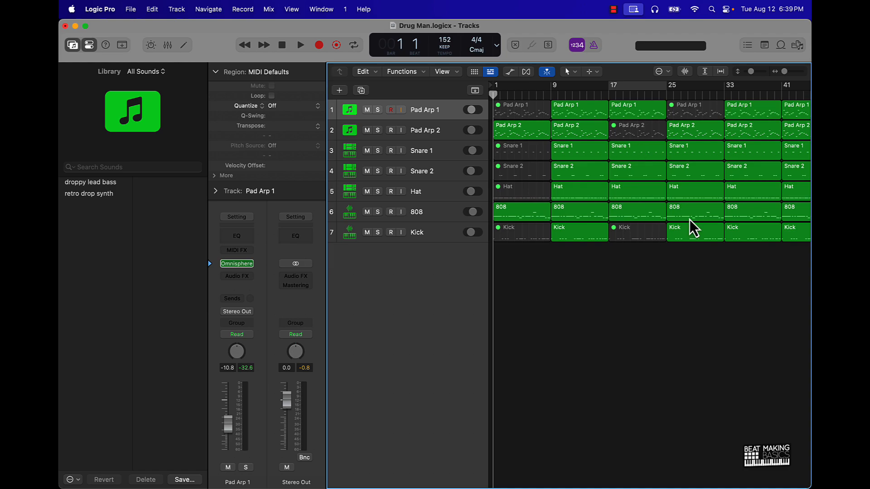
pyautogui.press('space')
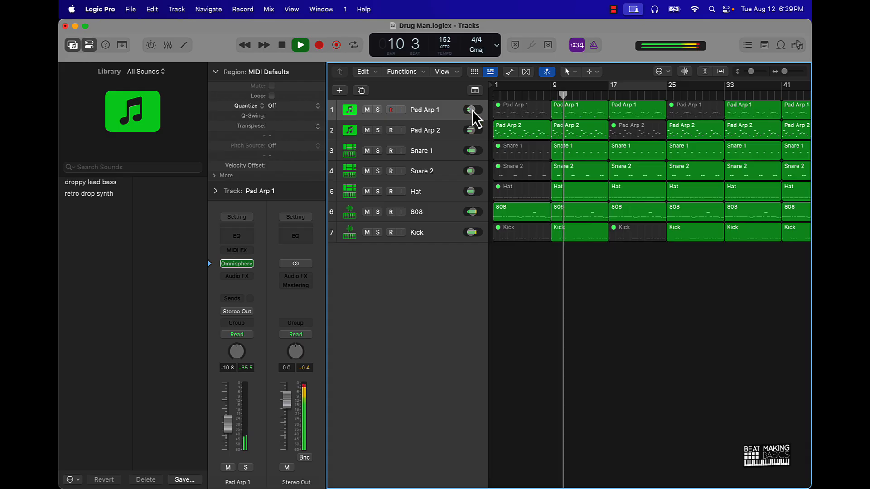
pyautogui.moveTo(472, 111); pyautogui.dragTo(482, 110)
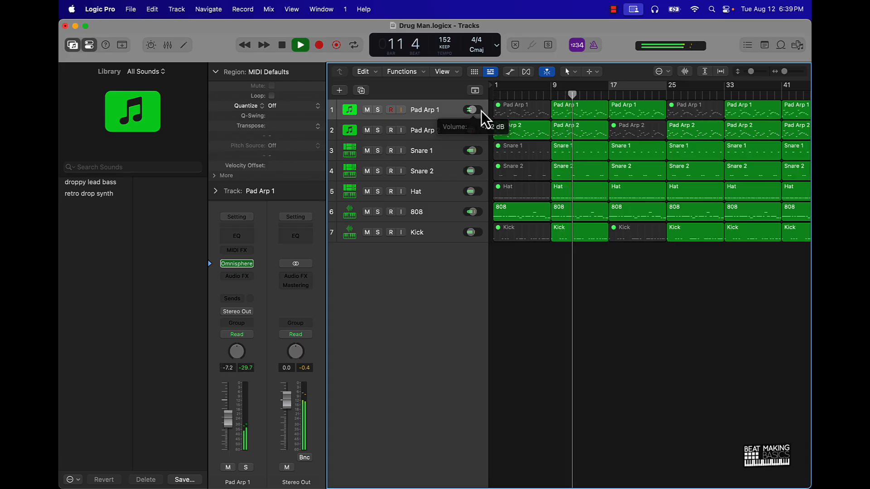
pyautogui.moveTo(488, 150)
pyautogui.mouseDown()
pyautogui.moveTo(534, 152)
pyautogui.moveTo(505, 153)
pyautogui.mouseUp()
pyautogui.moveTo(500, 212); pyautogui.dragTo(506, 211)
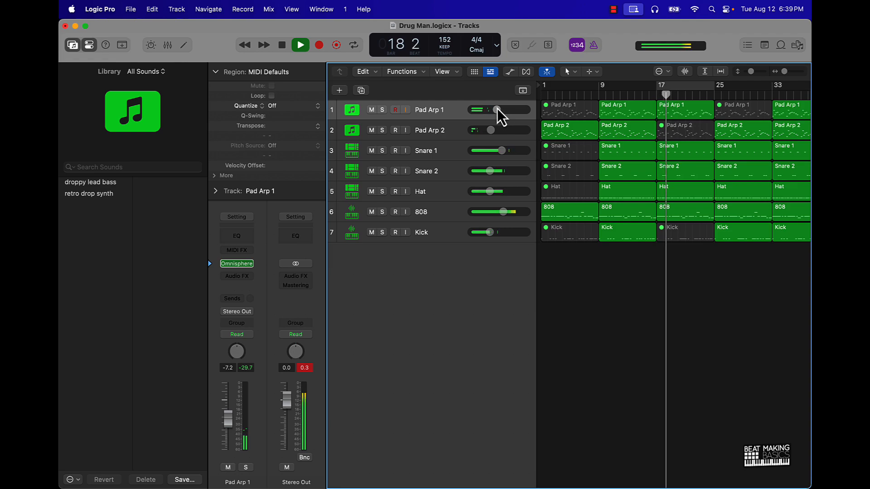
# Raise the track volumes of Pad Arp 1 to -4.0 dB, Hat to -10.6 dB and Kick to -5.8 dB
pyautogui.moveTo(497, 110); pyautogui.dragTo(503, 109)
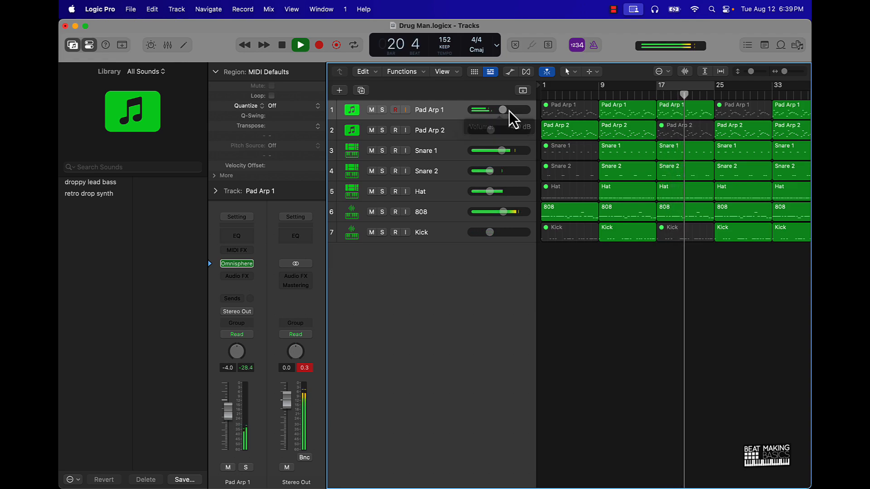
pyautogui.moveTo(490, 192); pyautogui.dragTo(492, 192)
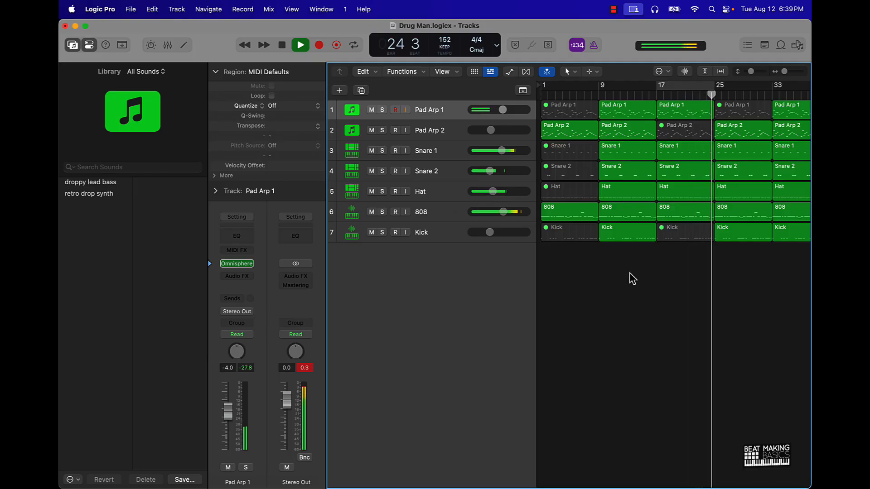
pyautogui.moveTo(489, 232); pyautogui.dragTo(498, 232)
# Stop playback and mute the Pad Arp 1 region at bar 41 and the Pad Arp 2 region at bar 49
pyautogui.hscroll(5, 695, 308)
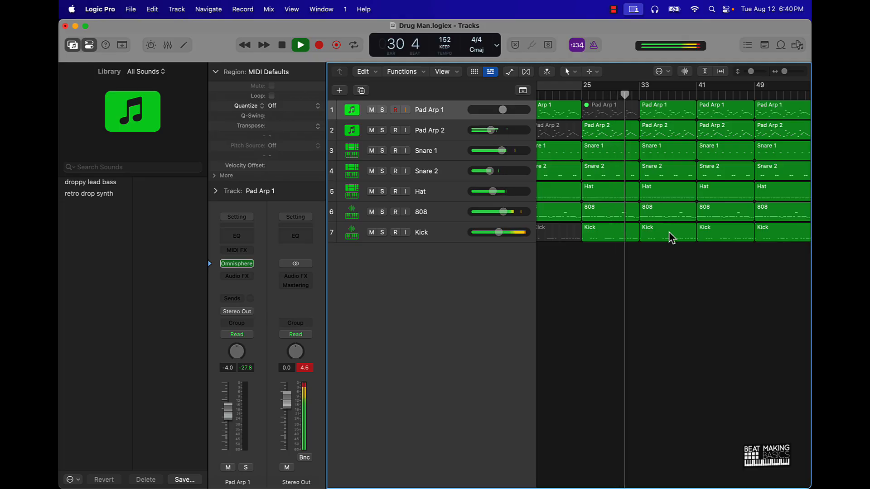
pyautogui.hscroll(6, 673, 238)
pyautogui.hscroll(-6, 672, 238)
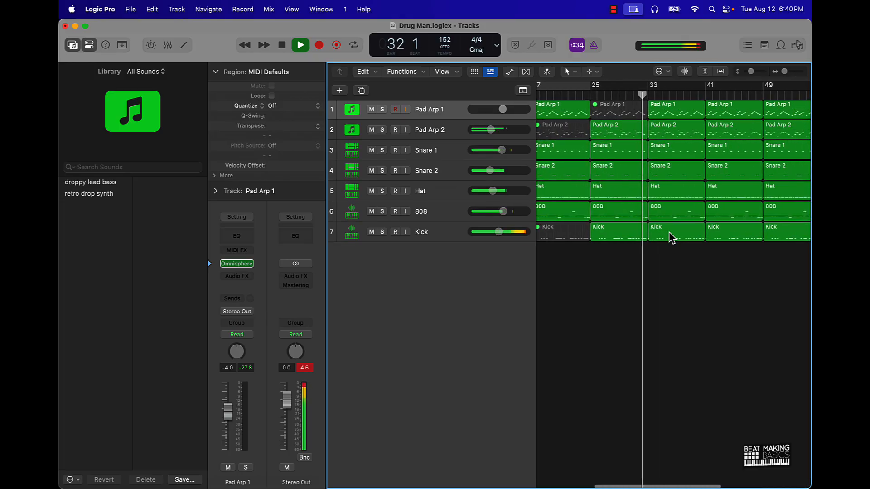
pyautogui.hscroll(1, 672, 238)
pyautogui.hscroll(2, 672, 238)
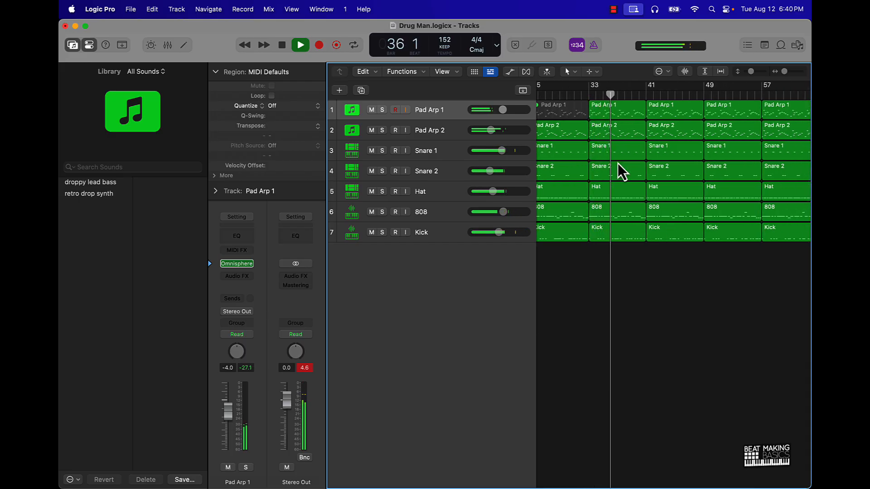
pyautogui.press('space')
pyautogui.press('super+Left')
pyautogui.press('super+Left')
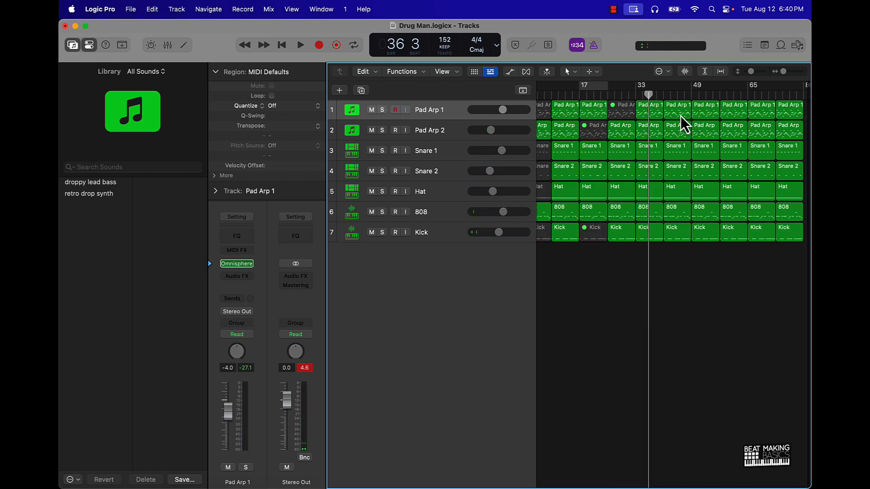
pyautogui.hotkey('ctrl', 'm')
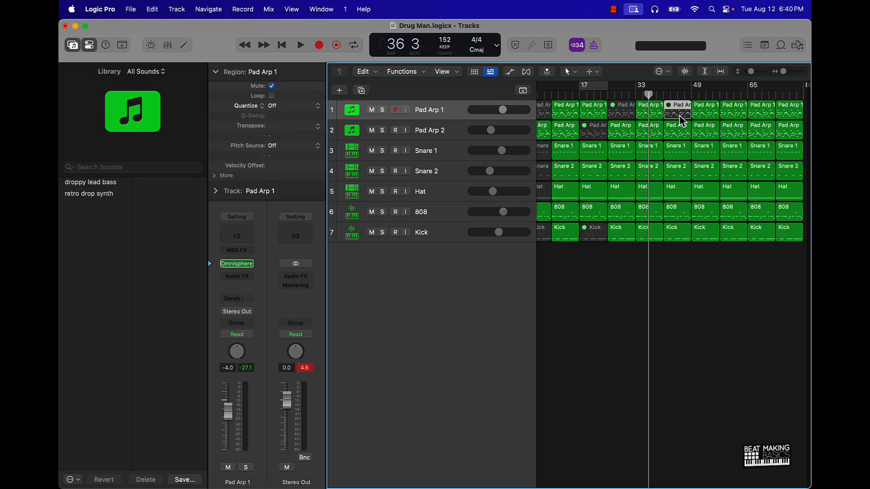
pyautogui.click(703, 132)
pyautogui.hotkey('ctrl', 'm')
pyautogui.click(723, 248)
pyautogui.hscroll(1, 724, 251)
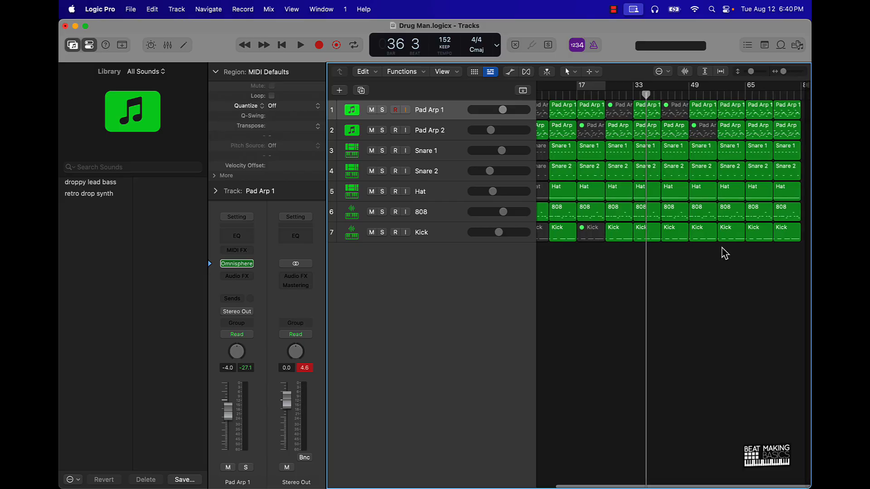
# Mute the Snare 1, Snare 2, Hat, 808 and Kick regions in the last two sections, from bar 65 on
pyautogui.hscroll(-1, 722, 250)
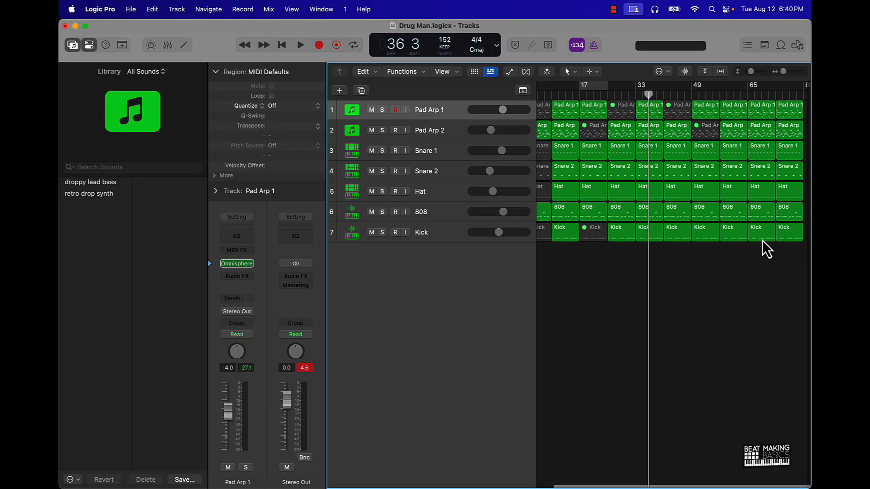
pyautogui.click(765, 115)
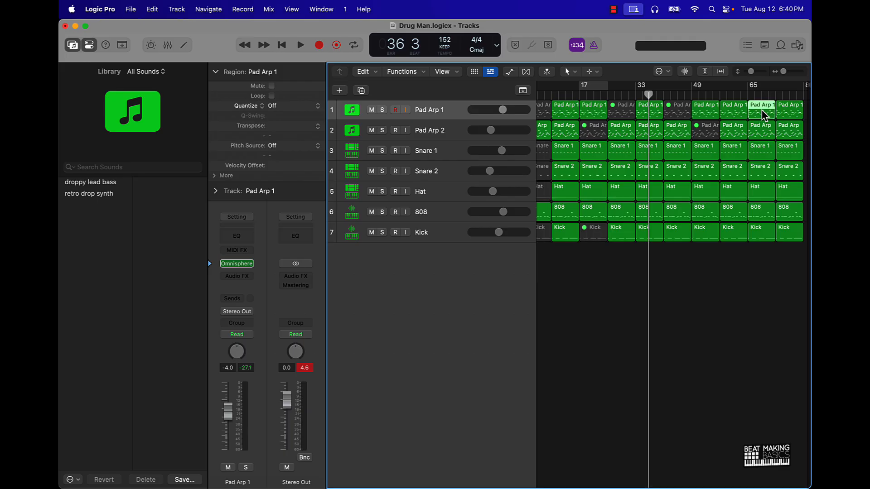
pyautogui.moveTo(758, 247); pyautogui.dragTo(787, 152)
pyautogui.hotkey('ctrl', 'm')
pyautogui.click(778, 274)
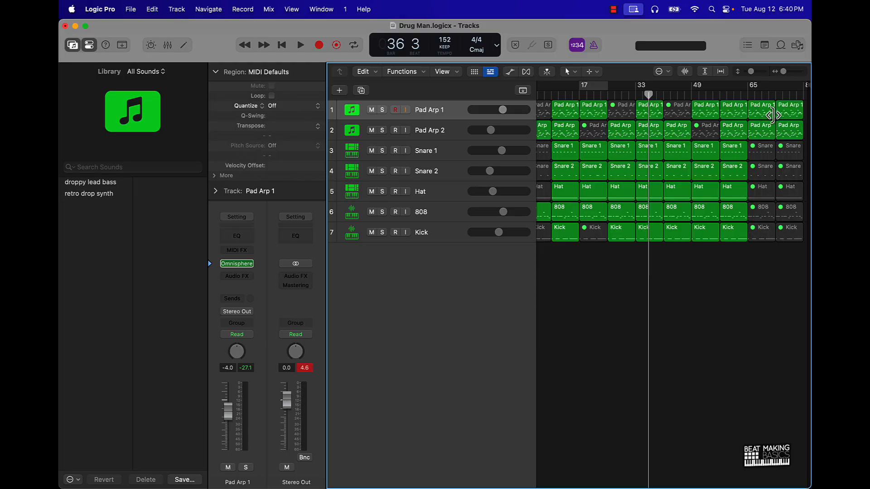
# Shorten the Pad Arp 1 region at bar 65 to about four bars and delete all regions starting at bar 73
pyautogui.moveTo(773, 115); pyautogui.dragTo(762, 116)
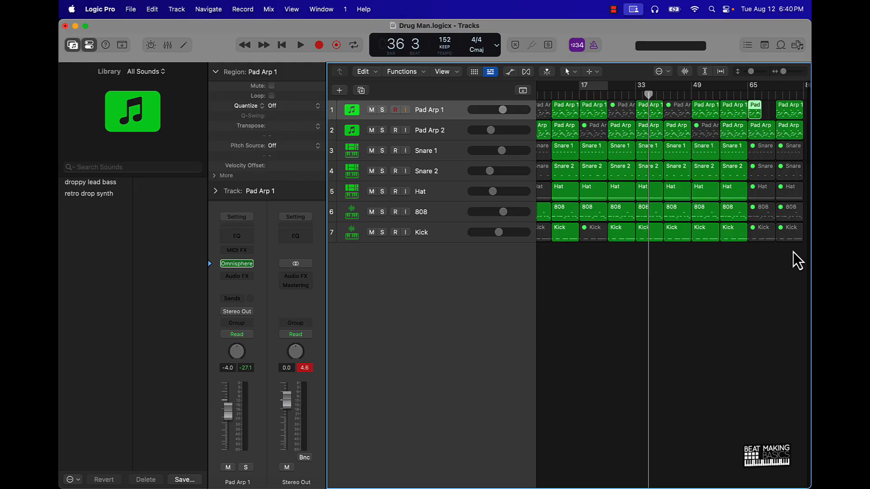
pyautogui.moveTo(793, 252); pyautogui.dragTo(792, 106)
pyautogui.press('Delete')
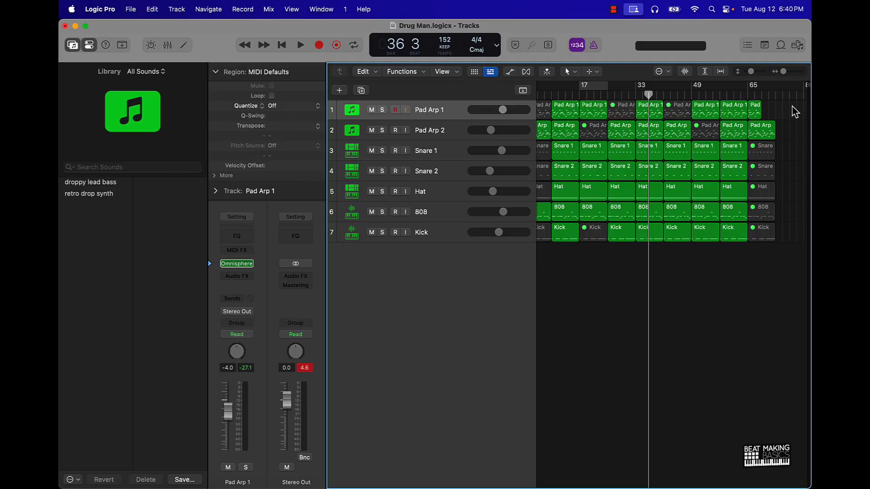
# Move the project end marker to bar 74 and return the playhead to bar 1
pyautogui.moveTo(805, 86); pyautogui.dragTo(776, 92)
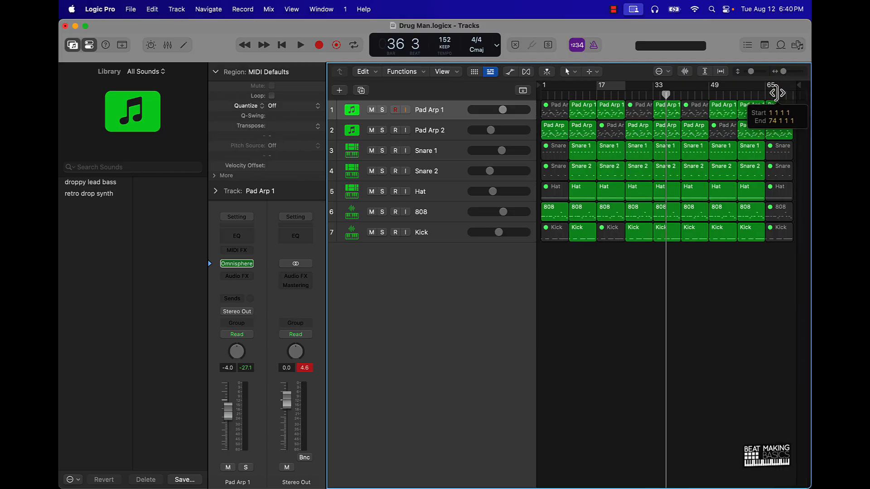
pyautogui.press('Return')
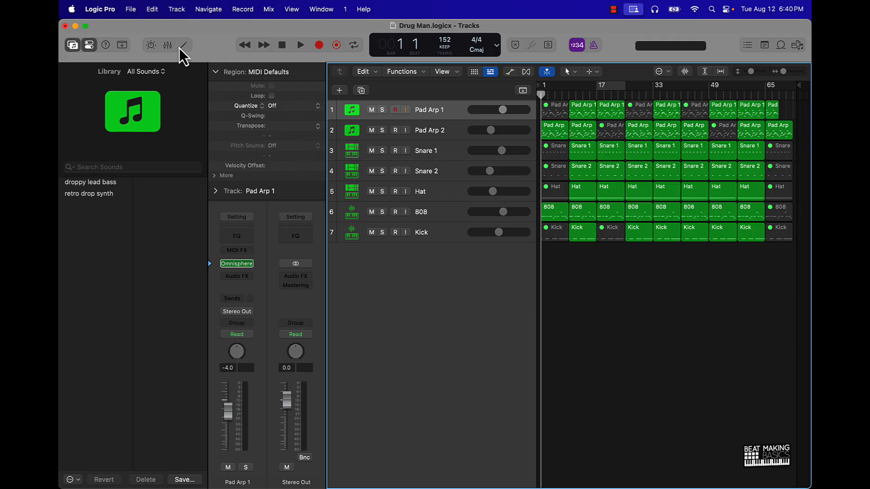
# Lower all seven track faders together by 2.8 dB in the mixer, putting Kick at -8.6 dB, and check the level in playback
pyautogui.click(168, 45)
pyautogui.click(599, 466)
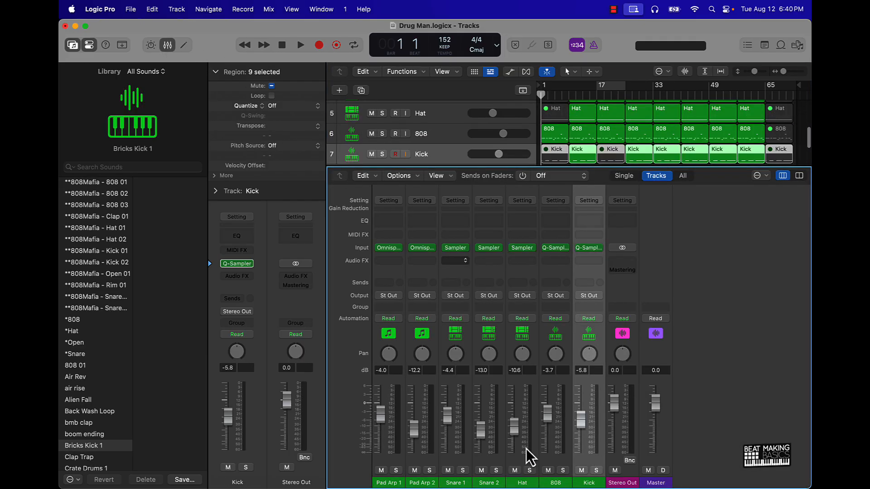
pyautogui.keyDown('shift'); pyautogui.click(388, 451); pyautogui.keyUp('shift')
pyautogui.moveTo(384, 420); pyautogui.dragTo(385, 428)
pyautogui.press('space')
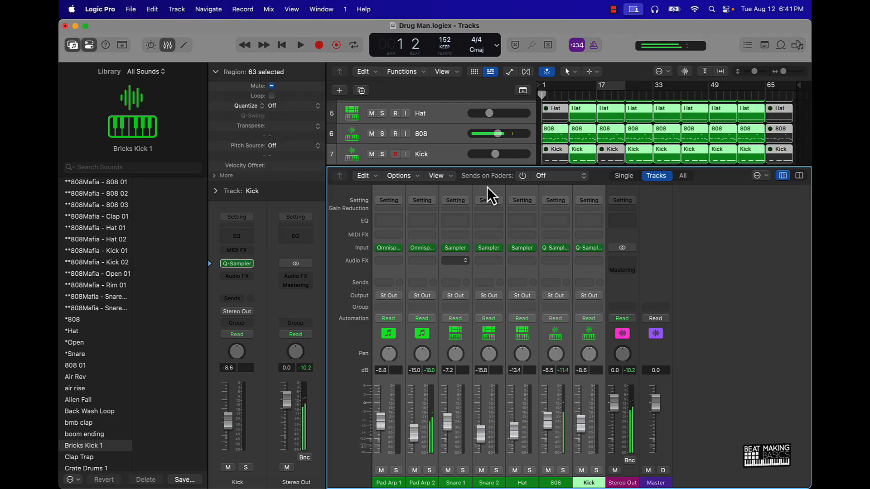
pyautogui.click(176, 49)
pyautogui.click(632, 368)
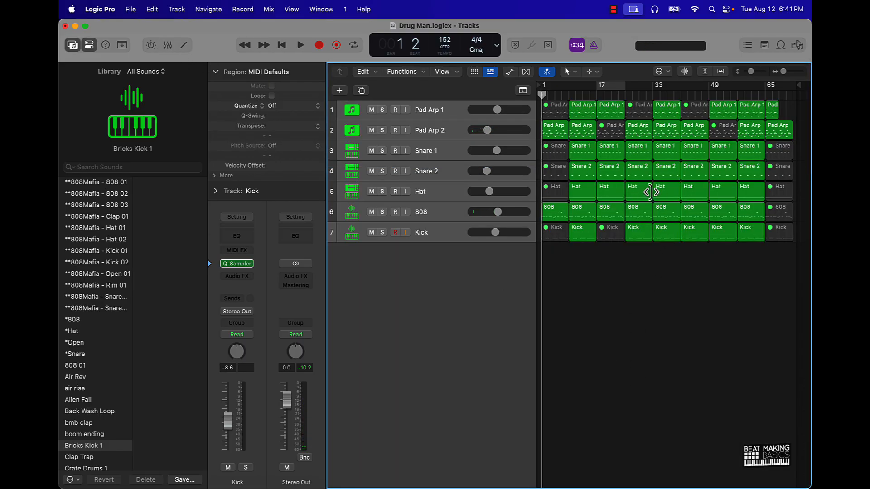
# Trim about one bar off the end of the Hat regions that start at bars 25 and 49
pyautogui.moveTo(650, 194); pyautogui.dragTo(649, 195)
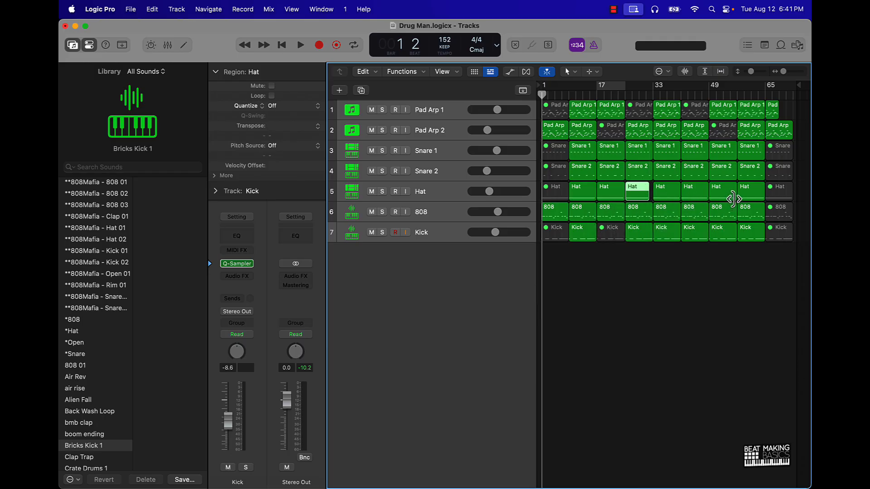
pyautogui.moveTo(733, 198); pyautogui.dragTo(730, 198)
pyautogui.click(714, 274)
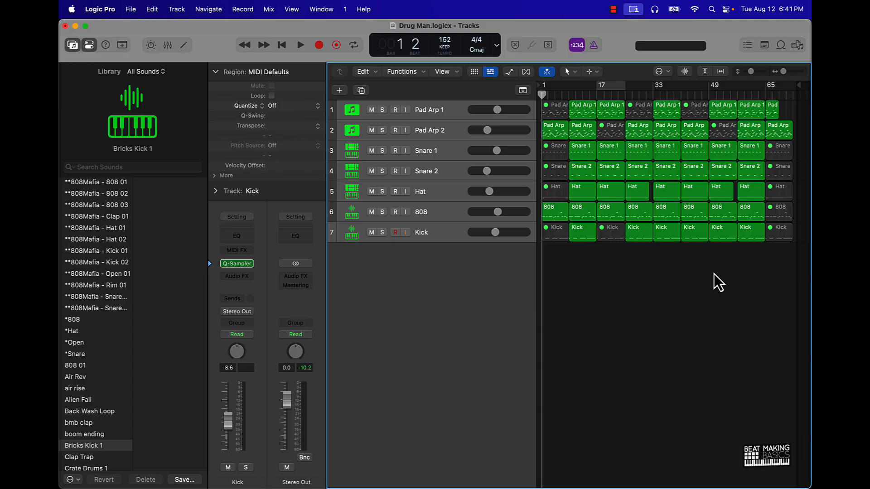
# Shift the active cycle range to bars 9–17 and duplicate the Pad Arp 2 track
pyautogui.click(439, 132)
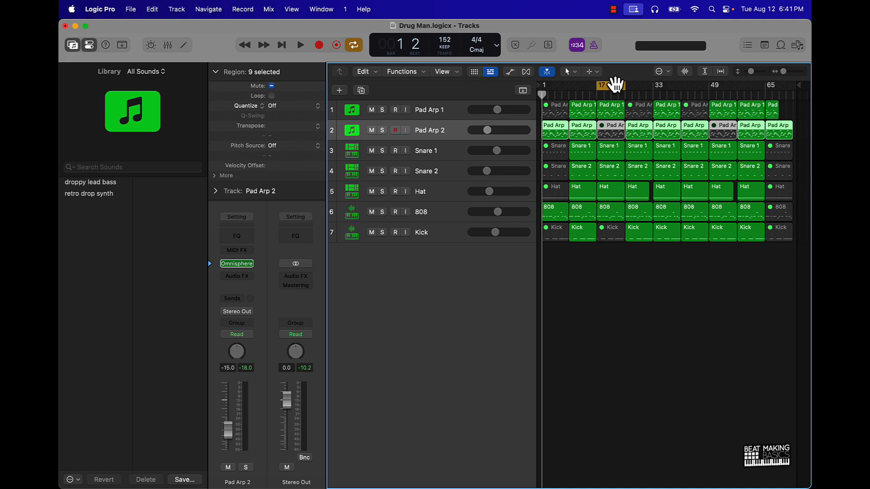
pyautogui.moveTo(617, 84); pyautogui.dragTo(585, 84)
pyautogui.press('super+d')
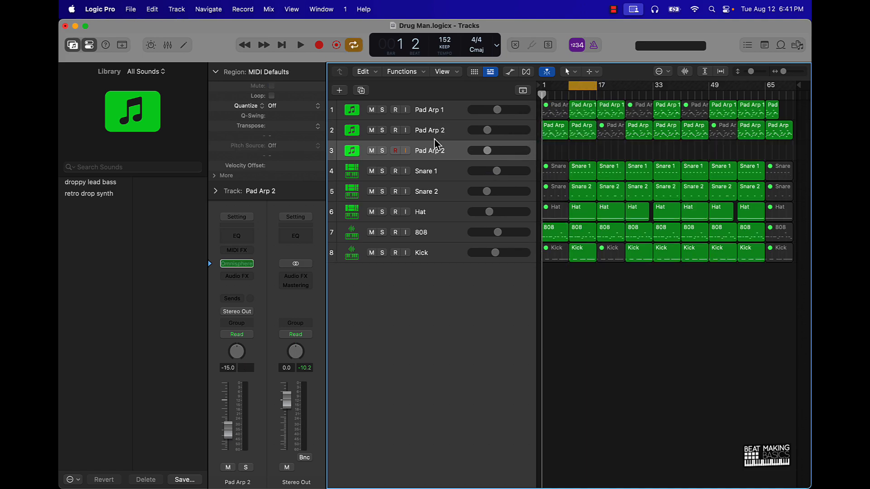
# Copy the bar 9 Pad Arp 2 region onto the duplicate track, transposed +12, and lower that track to -22.5 dB during playback
pyautogui.moveTo(583, 139); pyautogui.dragTo(587, 153)
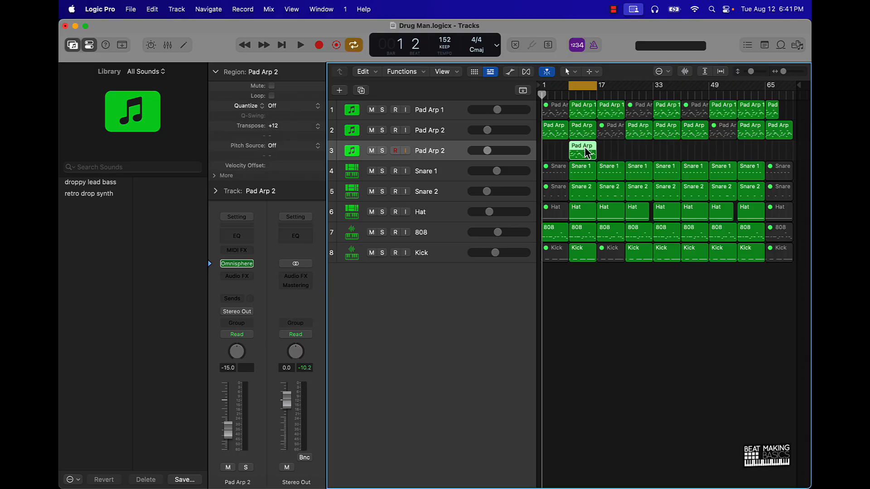
pyautogui.click(620, 151)
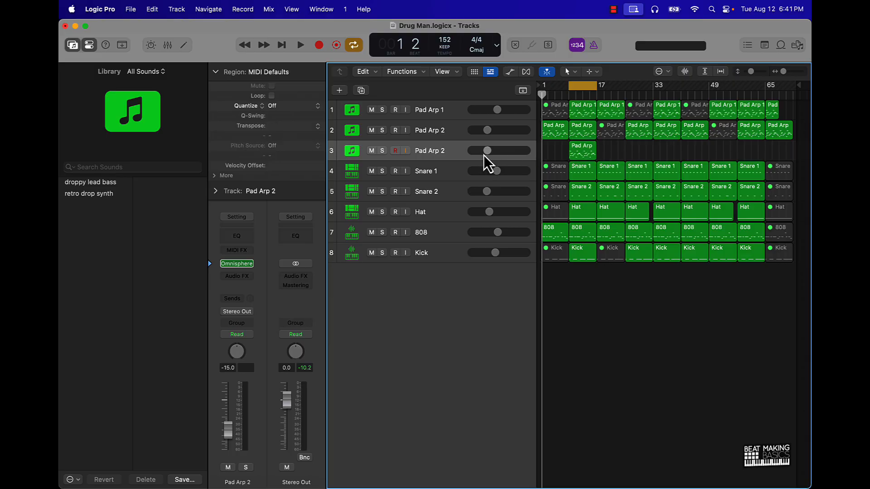
pyautogui.press('space')
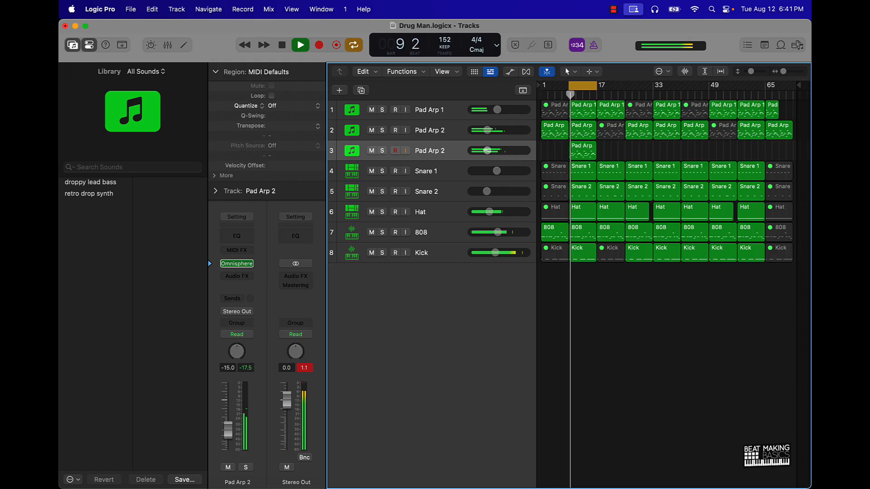
pyautogui.moveTo(487, 150); pyautogui.dragTo(475, 152)
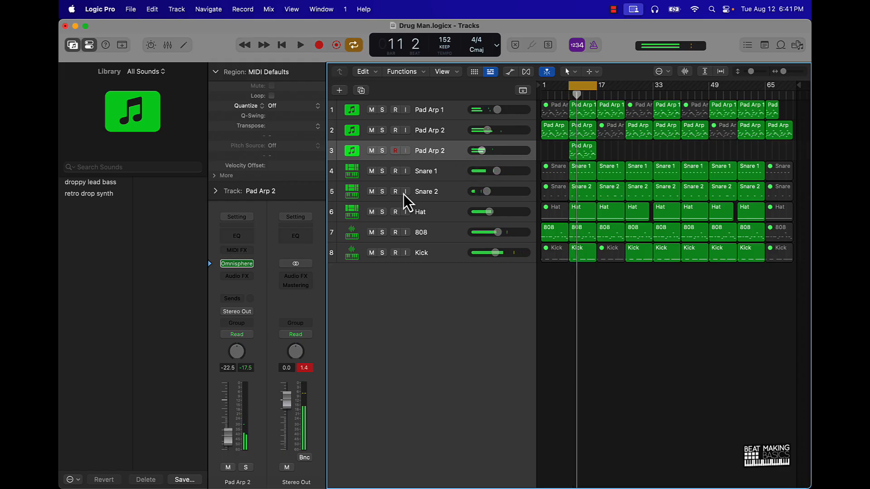
# Load the Coffee Can Kalimba Felt patch in Omnisphere on the duplicate Pad Arp 2 track and close the instrument
pyautogui.click(238, 266)
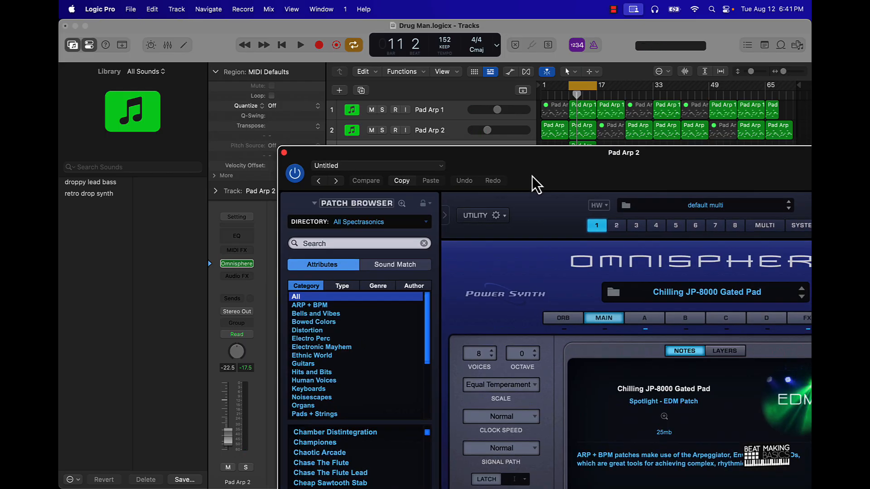
pyautogui.moveTo(533, 177); pyautogui.dragTo(420, 235)
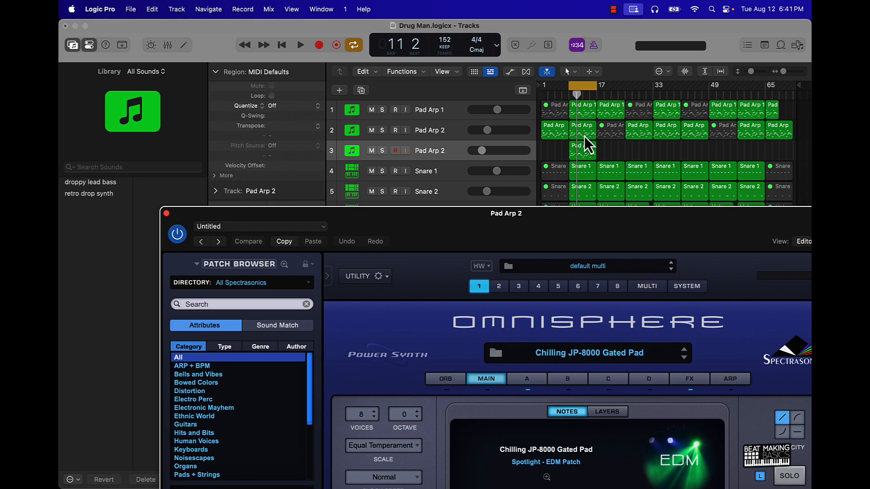
pyautogui.moveTo(431, 227); pyautogui.dragTo(376, 18)
pyautogui.scroll(-10, 144, 361)
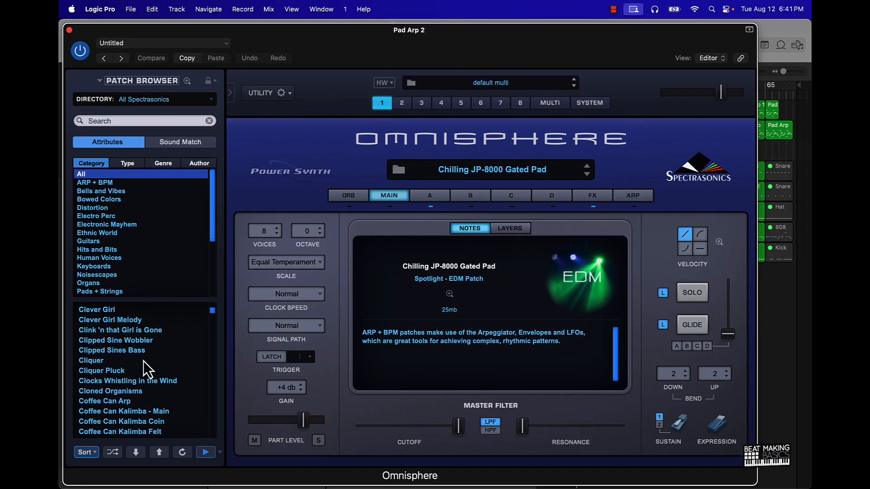
pyautogui.click(146, 353)
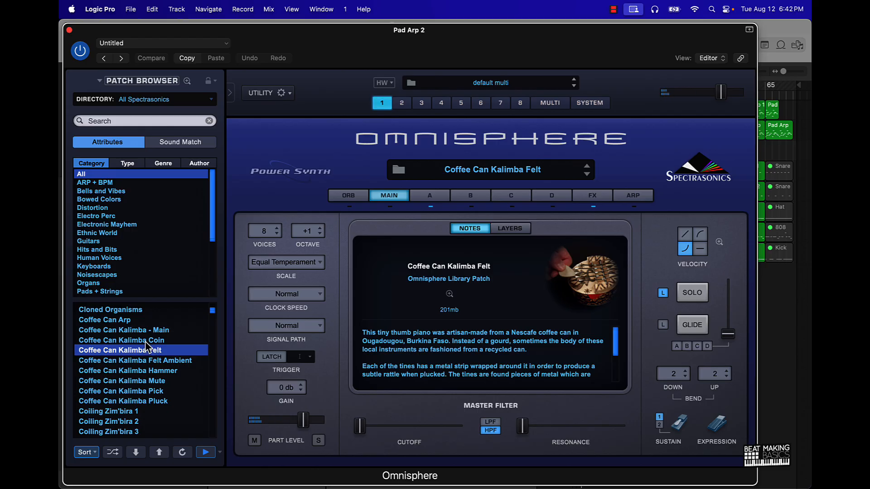
pyautogui.click(69, 30)
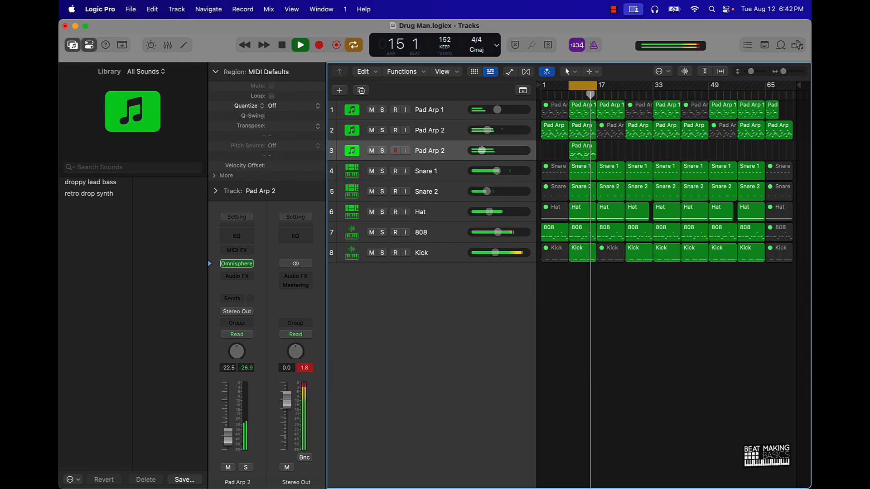
# Turn off cycle mode, stop playback, and mute the Pad Arp 1 regions at bars 17 and 49
pyautogui.click(583, 86)
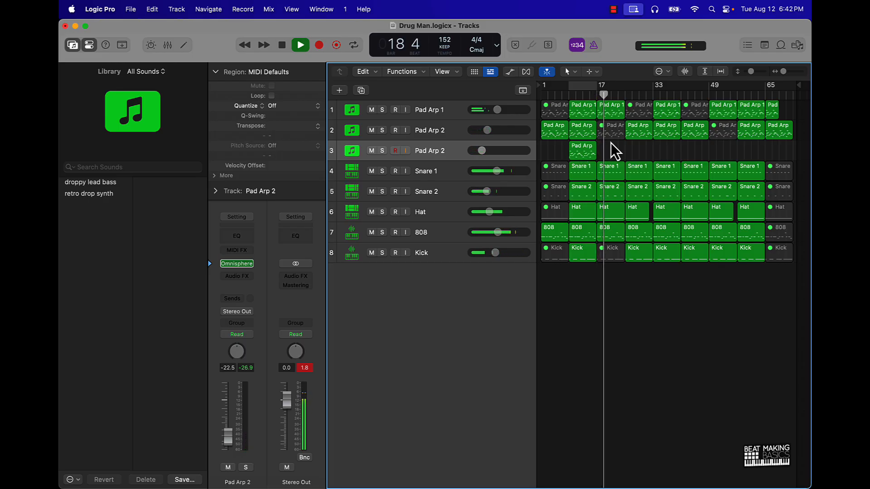
pyautogui.press('space')
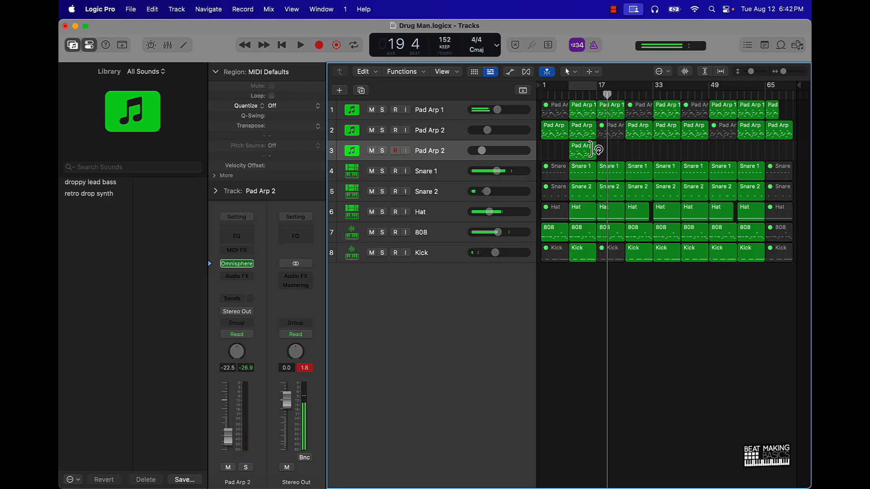
pyautogui.click(614, 114)
pyautogui.hotkey('ctrl', 'm')
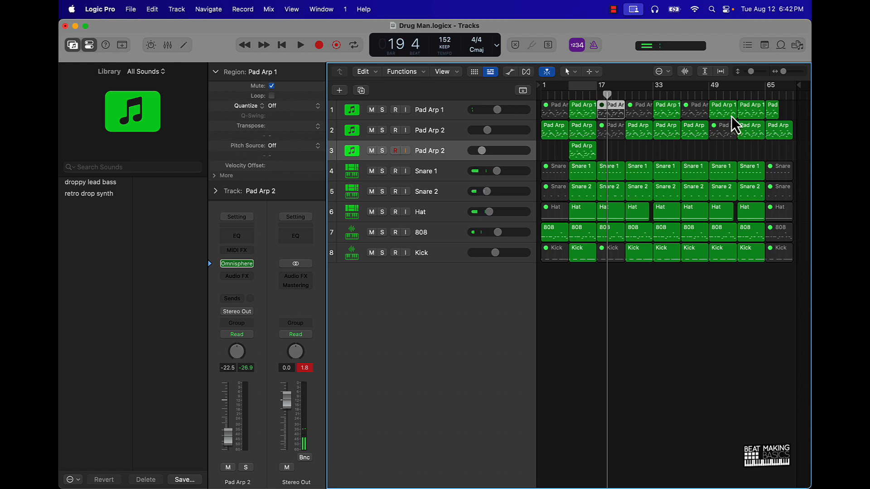
pyautogui.click(717, 109)
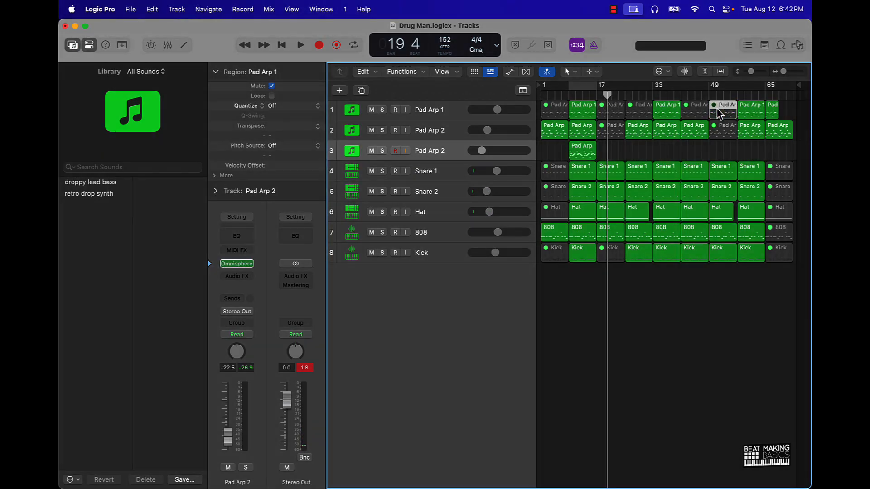
pyautogui.hotkey('ctrl', 'm')
# Copy the transposed Pad Arp 2 region from bar 9 to bars 17 and 49 on the duplicate track
pyautogui.moveTo(585, 154); pyautogui.dragTo(724, 151)
pyautogui.press('alt')
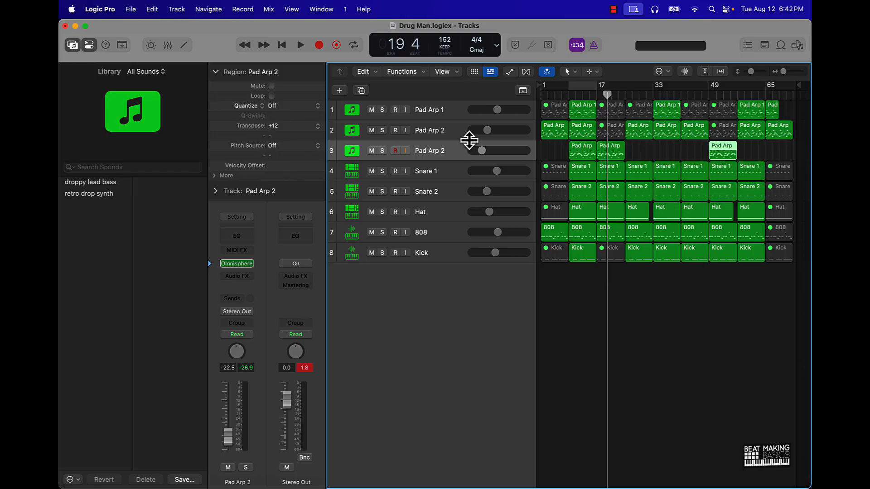
# Move the Pad Arp 1 track below both Pad Arp 2 tracks and rename the three tracks Arp 1, Arp 2 and Pad in order
pyautogui.doubleClick(443, 154)
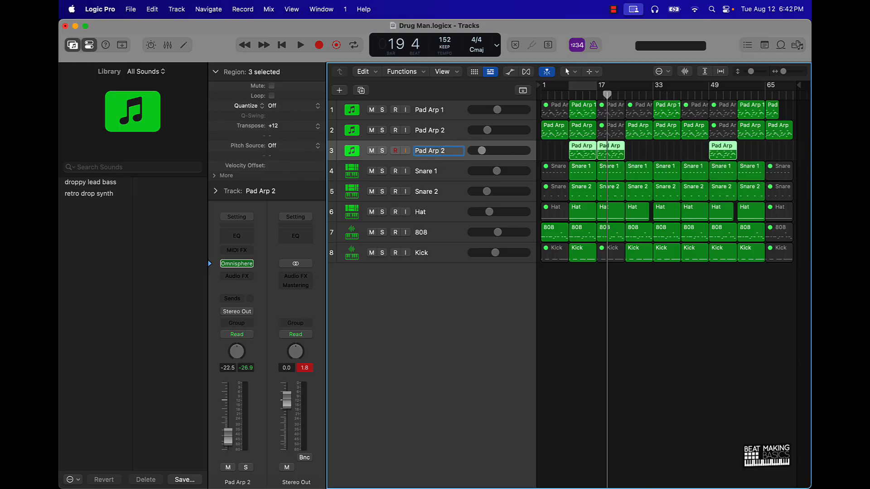
pyautogui.moveTo(442, 113); pyautogui.dragTo(437, 154)
pyautogui.doubleClick(436, 154)
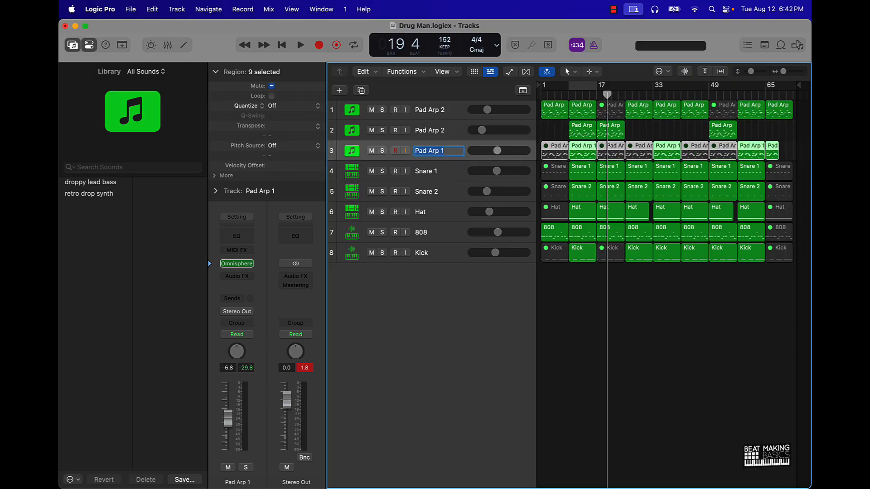
pyautogui.doubleClick(436, 112)
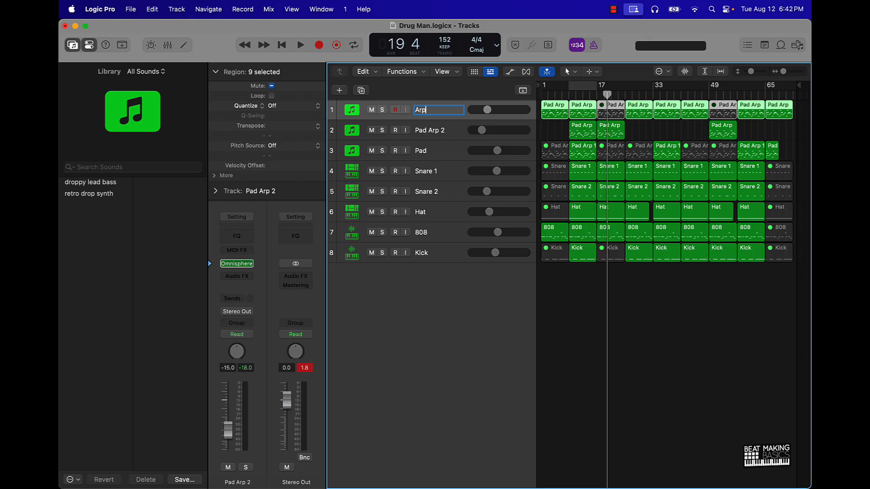
pyautogui.press('Tab')
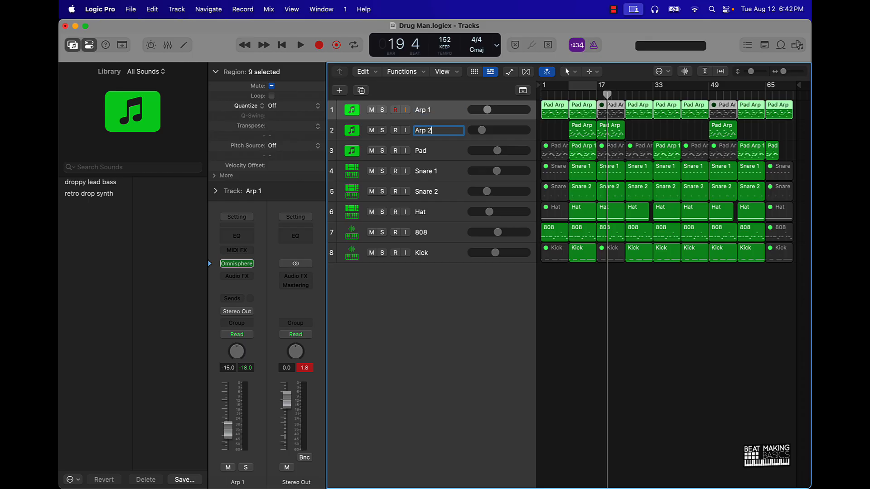
pyautogui.click(589, 343)
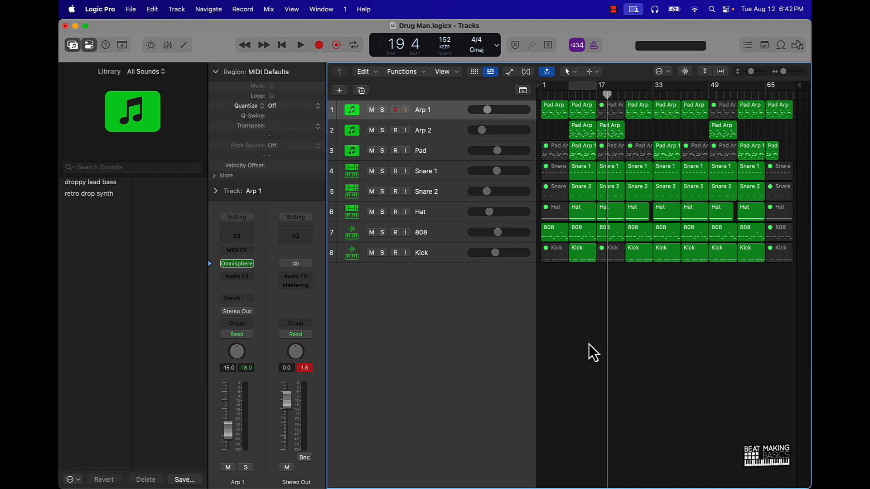
# Return the playhead to bar 1, save the project, and rename all regions after their tracks
pyautogui.press('Return')
pyautogui.press('super+s')
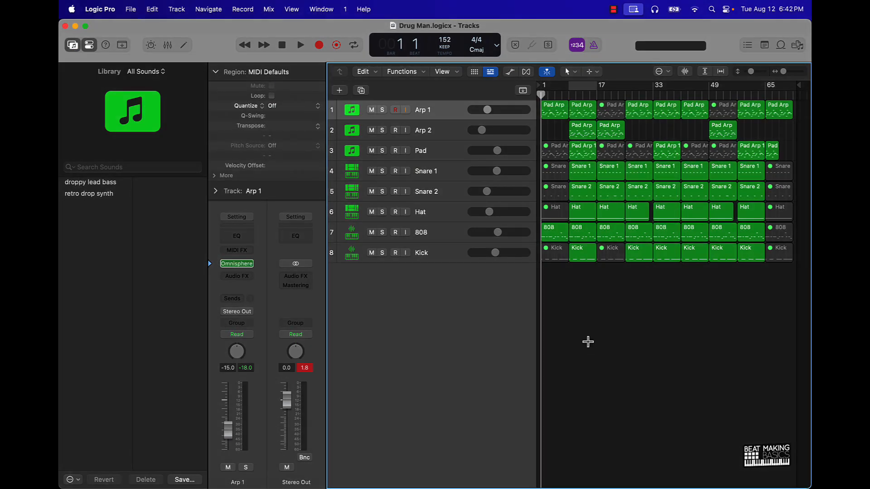
pyautogui.press('super+a')
pyautogui.hotkey('alt', 'shift', 'n')
pyautogui.click(592, 349)
# Play the song and raise the Arp 2 track's volume to -20.0 dB
pyautogui.press('space')
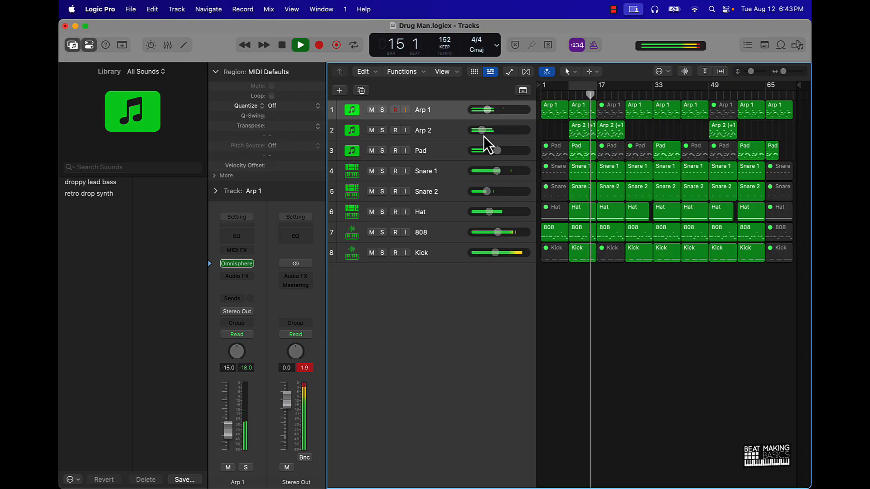
pyautogui.moveTo(482, 132); pyautogui.dragTo(486, 131)
pyautogui.press('space')
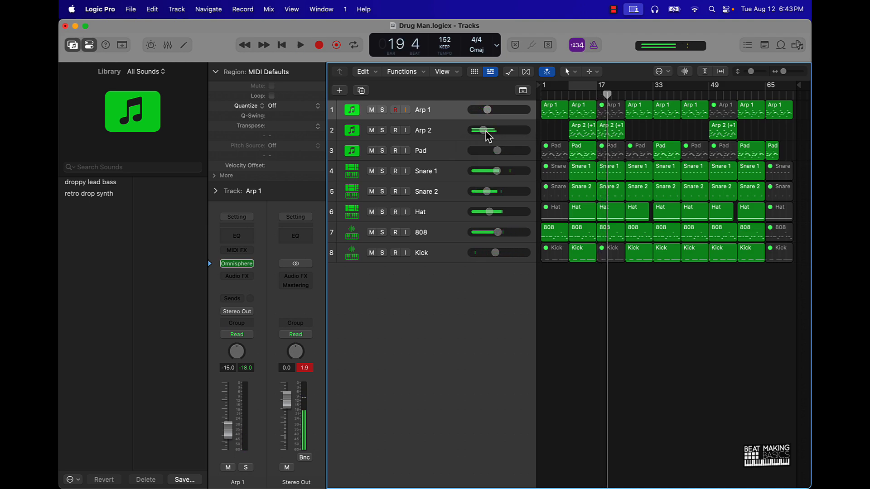
# Copy the bar 25 Arp 1 region to bar 17 on a duplicated Arp 1 track, and mute the Arp 2 region there
pyautogui.click(439, 111)
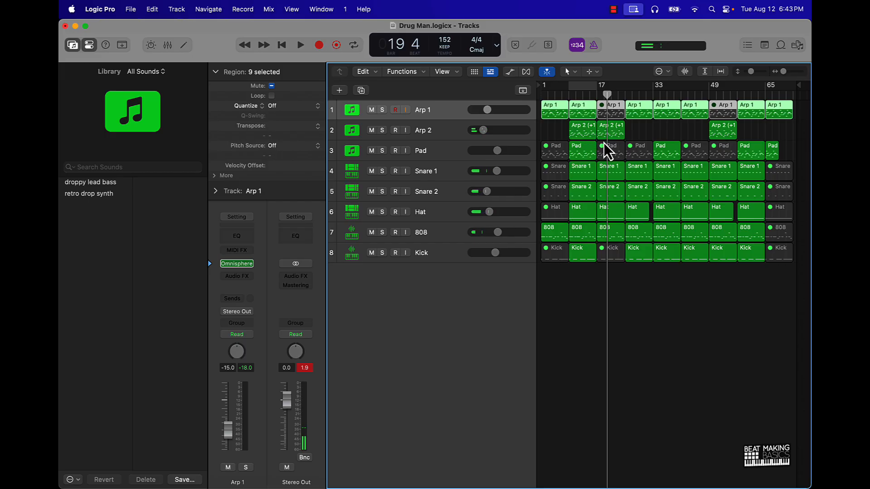
pyautogui.press('super+d')
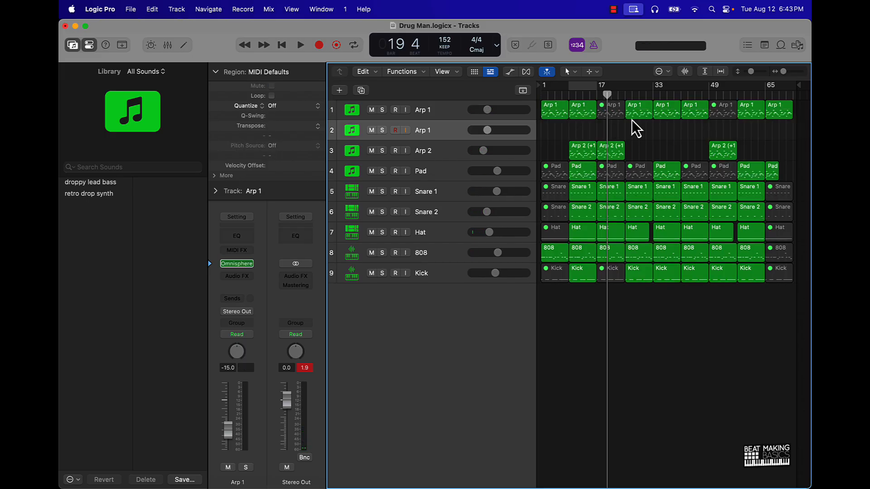
pyautogui.moveTo(637, 119); pyautogui.dragTo(611, 133)
pyautogui.click(613, 152)
pyautogui.hotkey('ctrl', 'm')
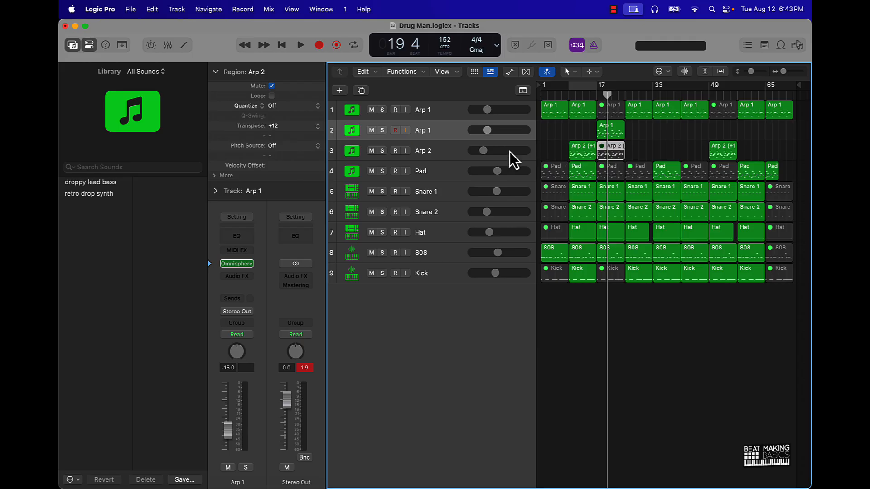
# Rename the Arp 2 track as Arp 3 and the duplicate Arp 1 track as Arp 2
pyautogui.doubleClick(431, 150)
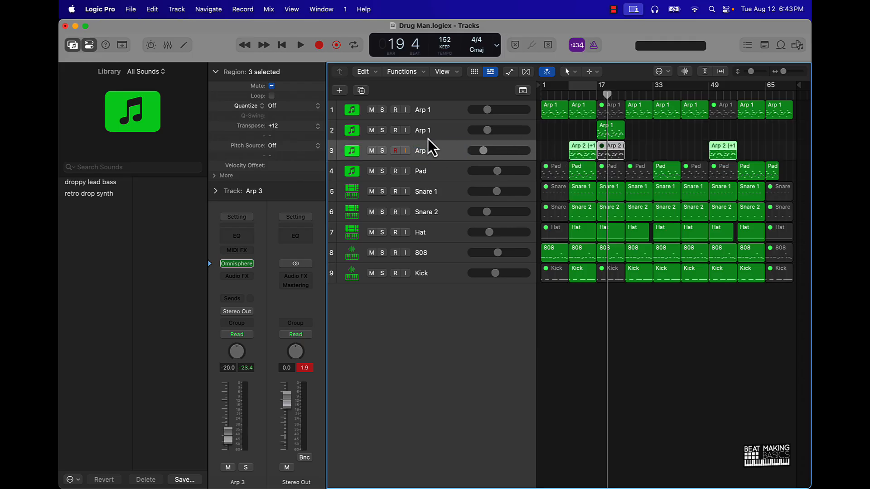
pyautogui.doubleClick(427, 130)
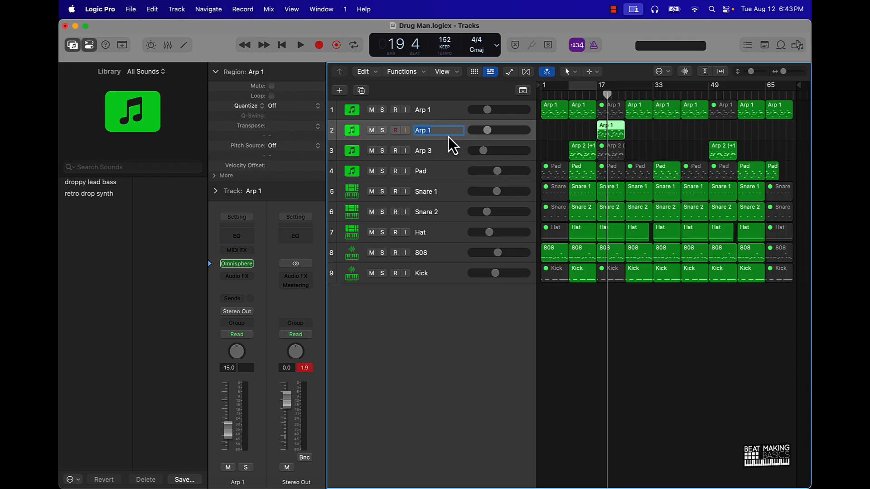
pyautogui.write('Arp')
pyautogui.click(640, 138)
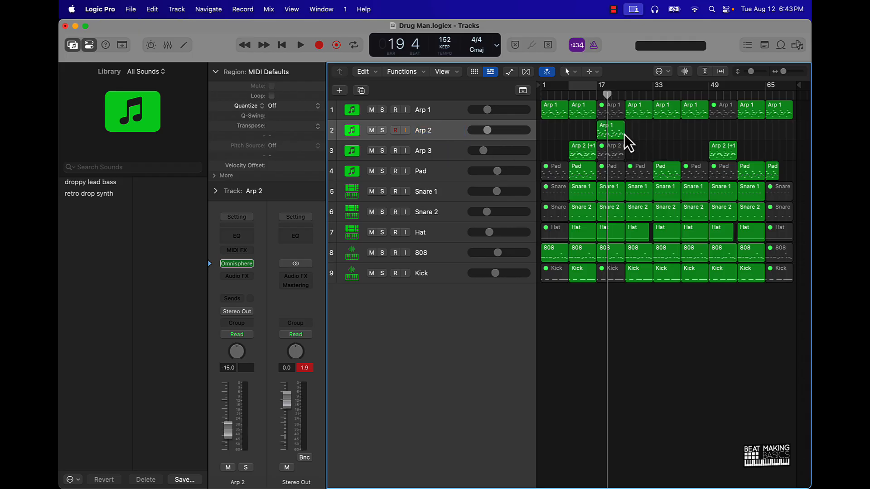
# Delete the bar 49 region on the Arp 3 track and copy the Arp 2 track's bar 17 region to bar 49
pyautogui.click(720, 154)
pyautogui.press('Delete')
pyautogui.moveTo(613, 129); pyautogui.dragTo(725, 130)
# Transpose both regions on the Arp 2 track by +12 and lower that track to -16.0 dB during playback
pyautogui.moveTo(584, 129); pyautogui.dragTo(735, 131)
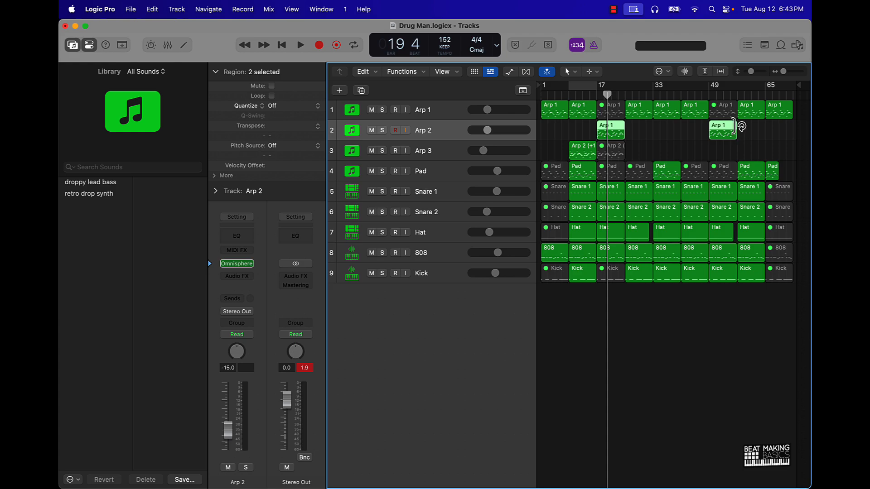
pyautogui.click(592, 92)
pyautogui.press('space')
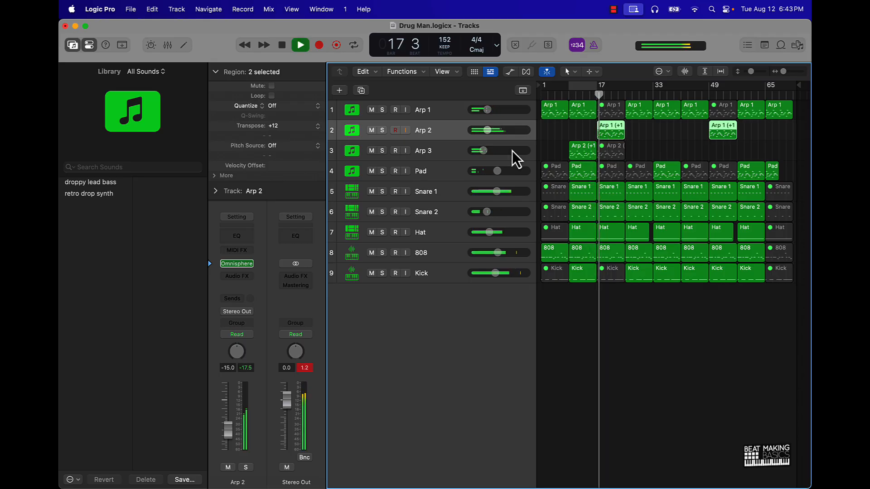
pyautogui.moveTo(487, 132); pyautogui.dragTo(486, 134)
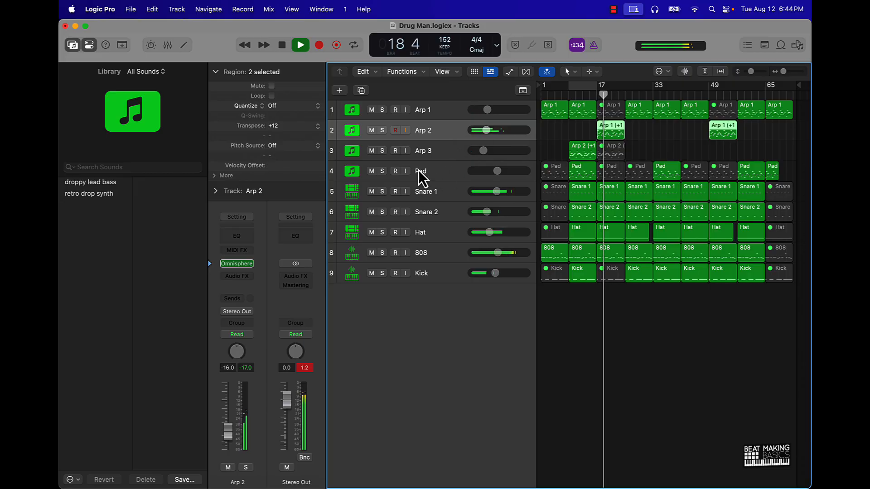
# Rename the Arp 3 track as Tink and update all region names to match their tracks
pyautogui.doubleClick(419, 154)
pyautogui.write('Tink')
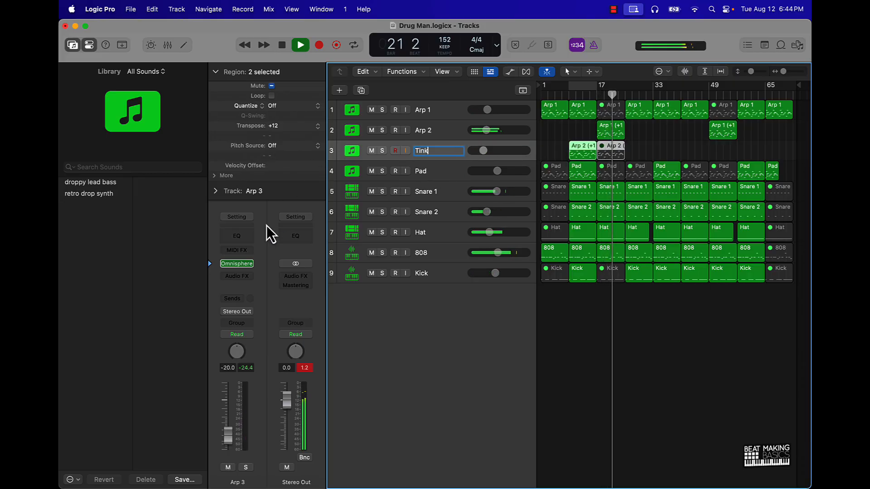
pyautogui.press('Return')
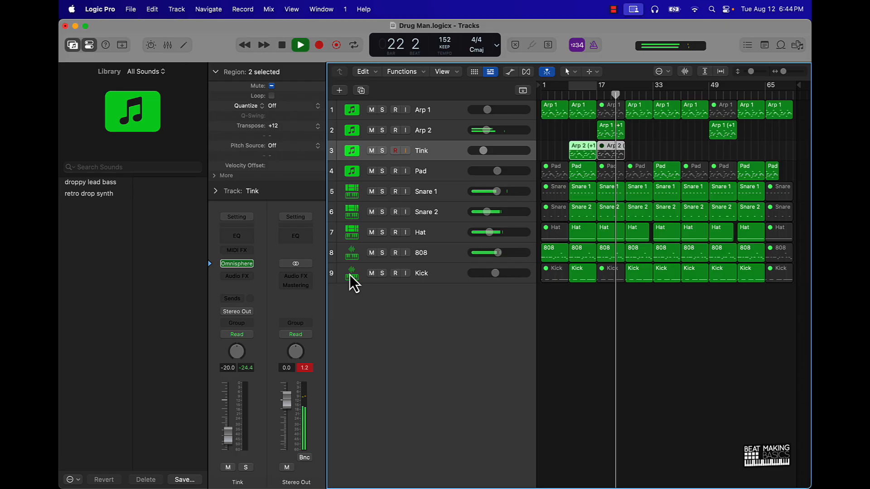
pyautogui.click(683, 392)
pyautogui.press('super+a')
pyautogui.click(684, 386)
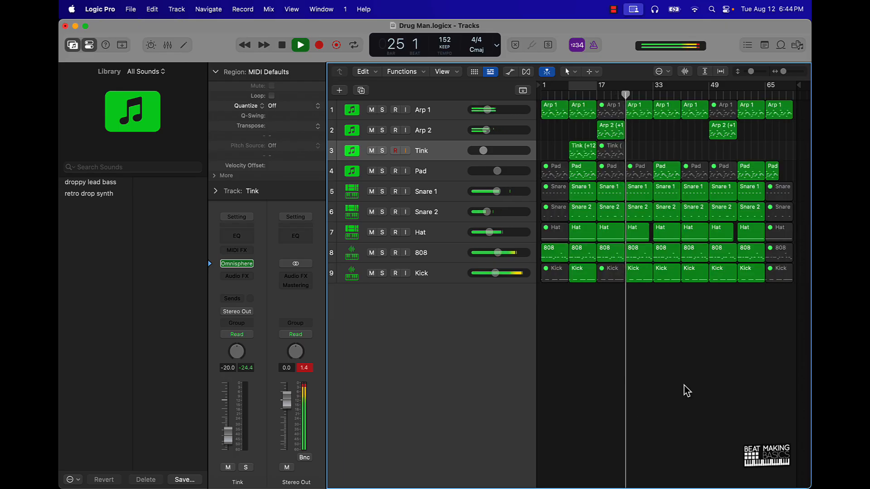
# Reset the Stereo Out peak level and raise the volumes of the 808, Snare 1 and Snare 2 tracks
pyautogui.click(306, 368)
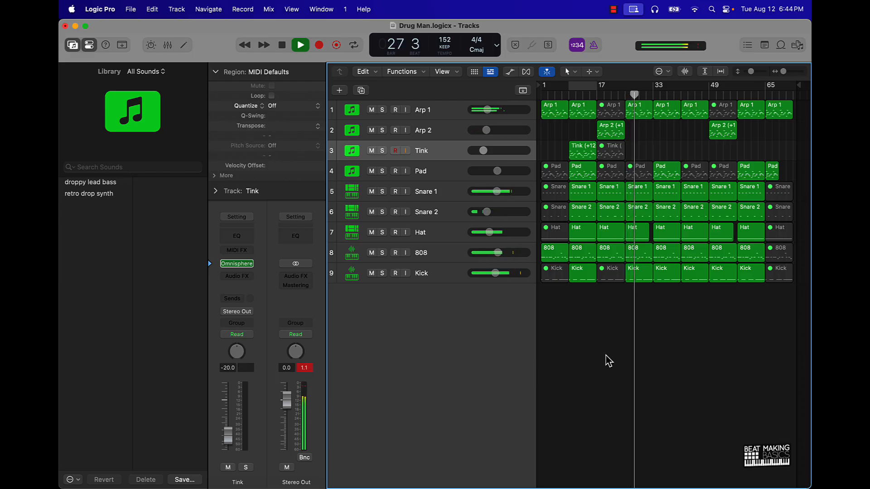
pyautogui.moveTo(498, 253); pyautogui.dragTo(507, 252)
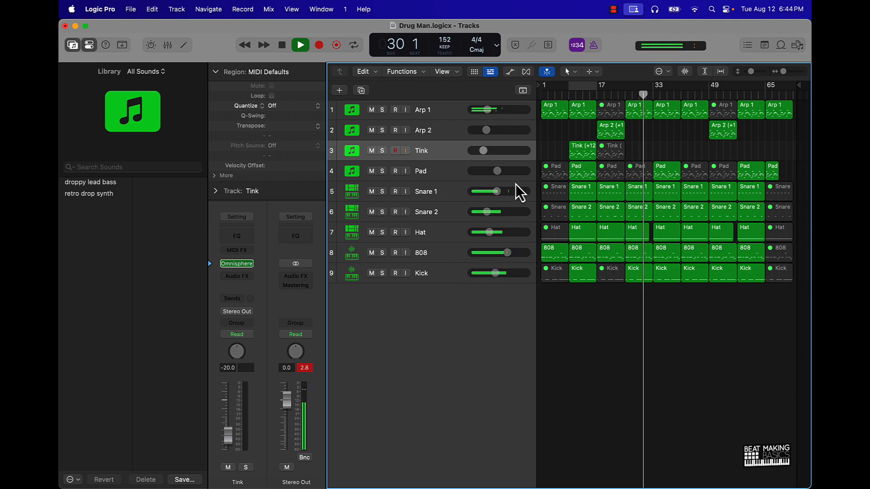
pyautogui.moveTo(498, 191); pyautogui.dragTo(496, 212)
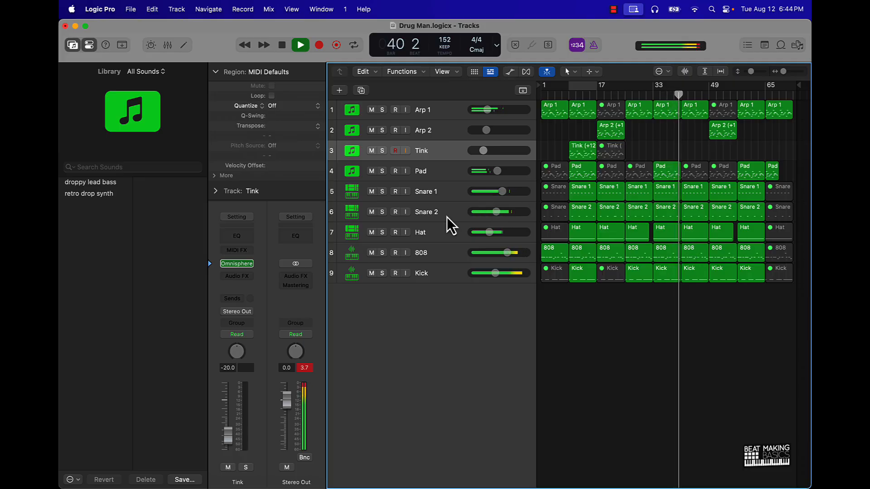
# Audition the section from bar 41 with the Hat track muted, and unmute the track after stopping playback
pyautogui.click(371, 233)
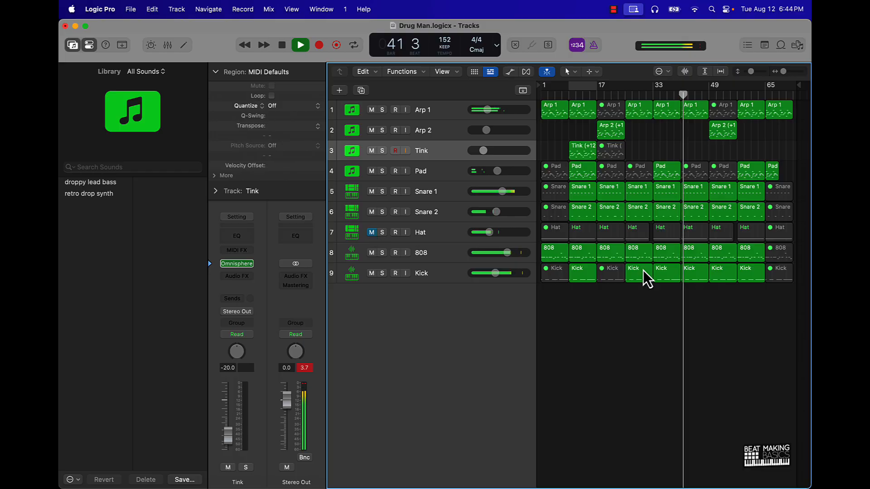
pyautogui.press('space')
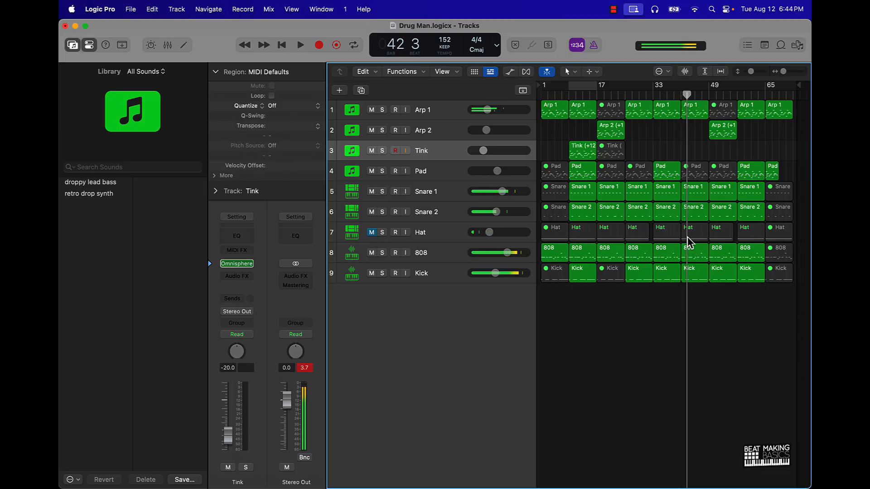
pyautogui.click(688, 238)
pyautogui.click(372, 232)
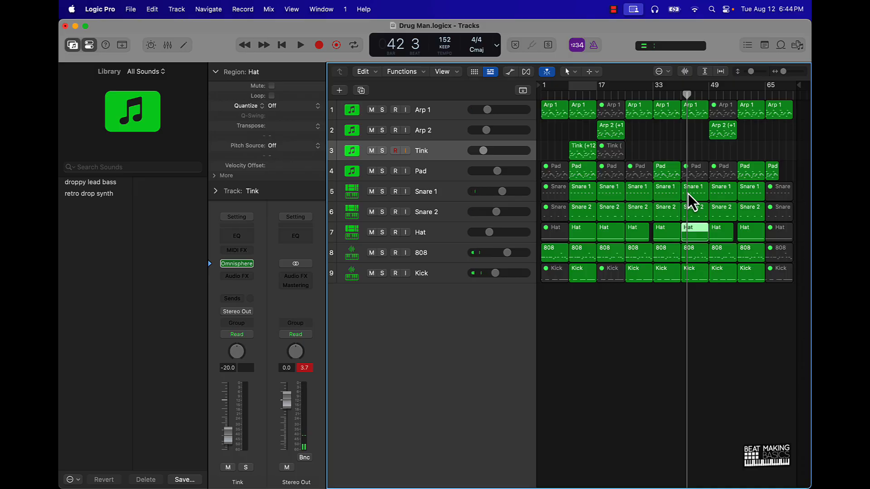
# Trim the first two bars off the Hat region at bar 41, leave it unmuted, and return the playhead to bar 1
pyautogui.hotkey('ctrl', 'm')
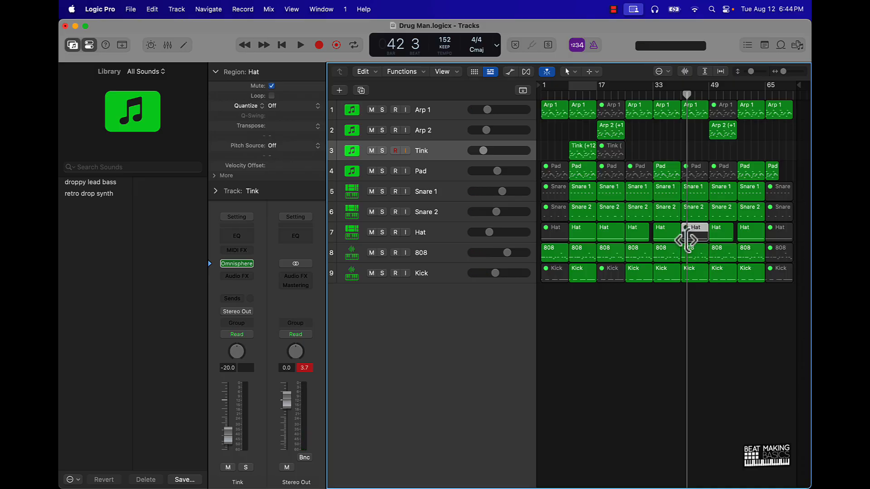
pyautogui.moveTo(687, 240); pyautogui.dragTo(692, 237)
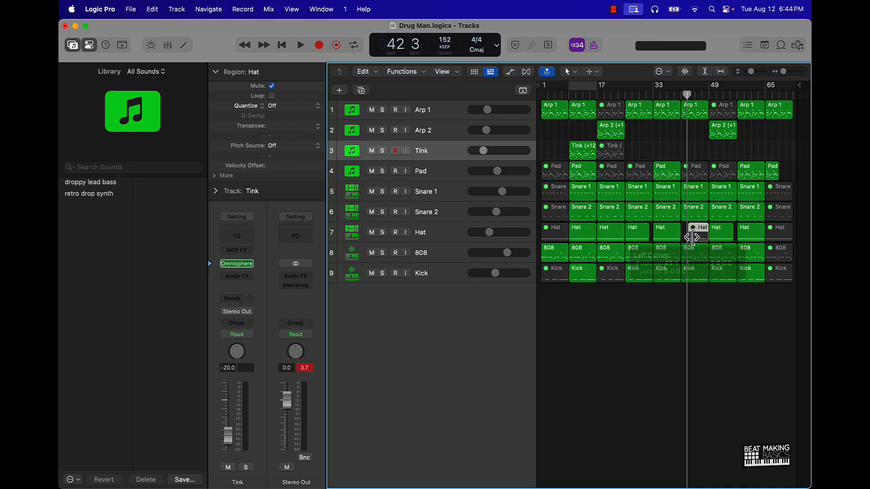
pyautogui.hotkey('ctrl', 'm')
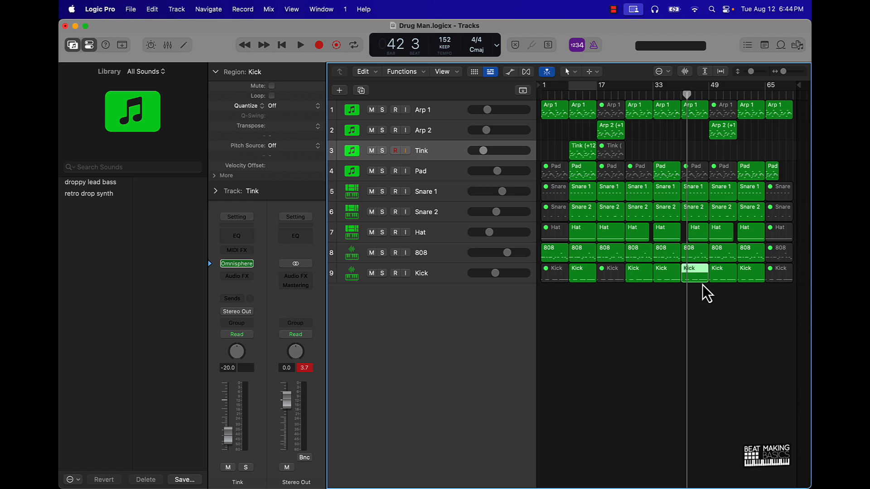
pyautogui.click(703, 300)
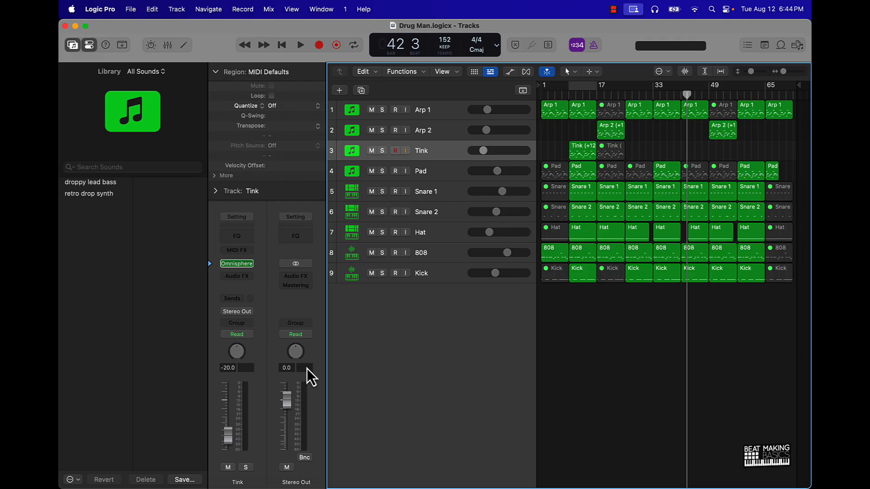
pyautogui.press('Return')
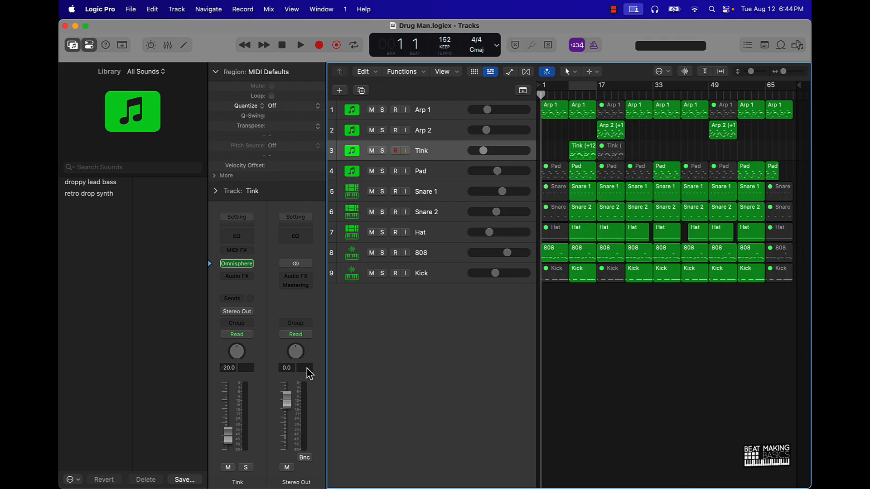